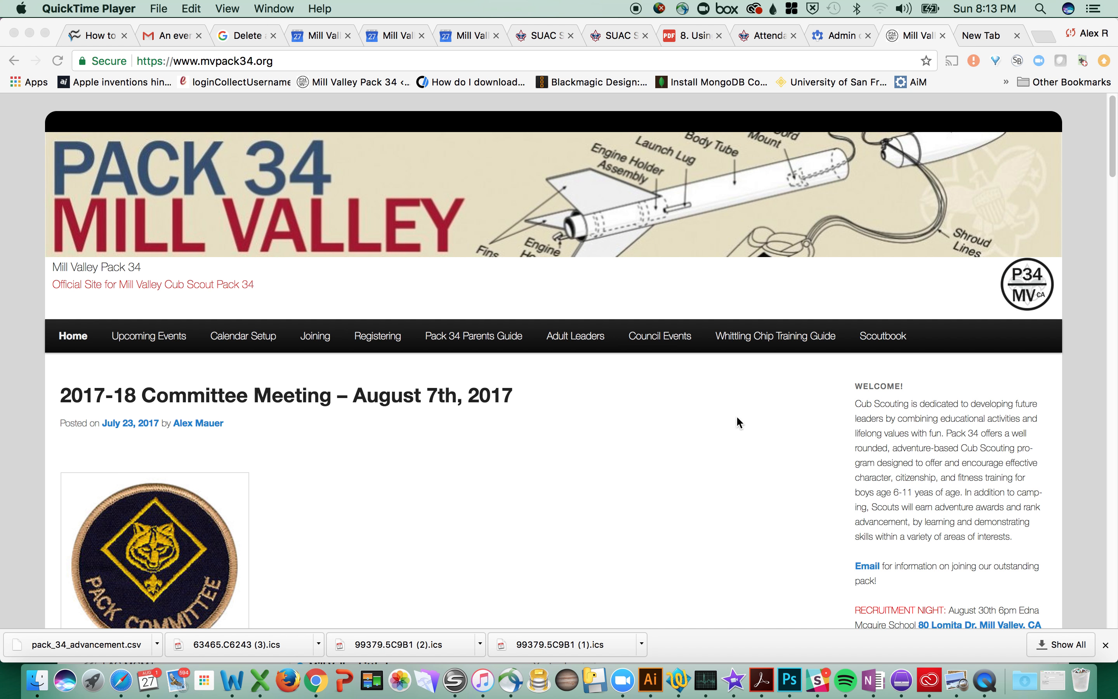
Step: Log in to Scoutbook from the pack's Scoutbook access page using the saved account credentials
{"action": "left_click", "coordinate": [888, 343]}
{"action": "left_click", "coordinate": [888, 342]}
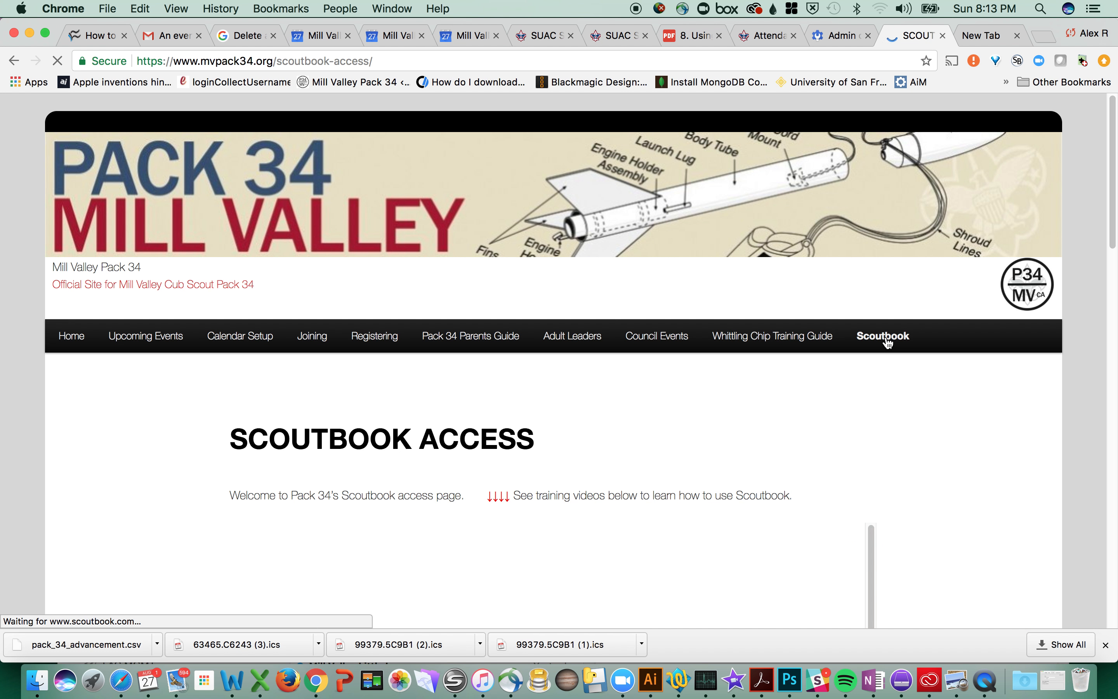
{"action": "scroll", "coordinate": [754, 439], "scroll_direction": "down", "scroll_amount": 3}
{"action": "scroll", "coordinate": [754, 444], "scroll_direction": "down", "scroll_amount": 3}
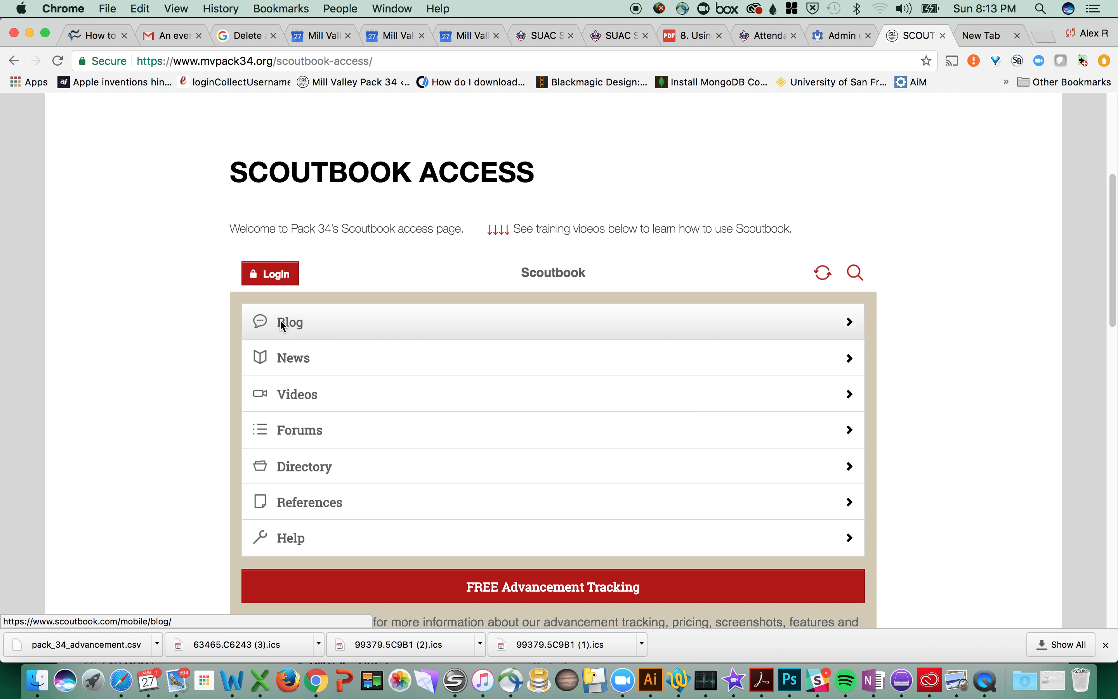
{"action": "left_click", "coordinate": [270, 274]}
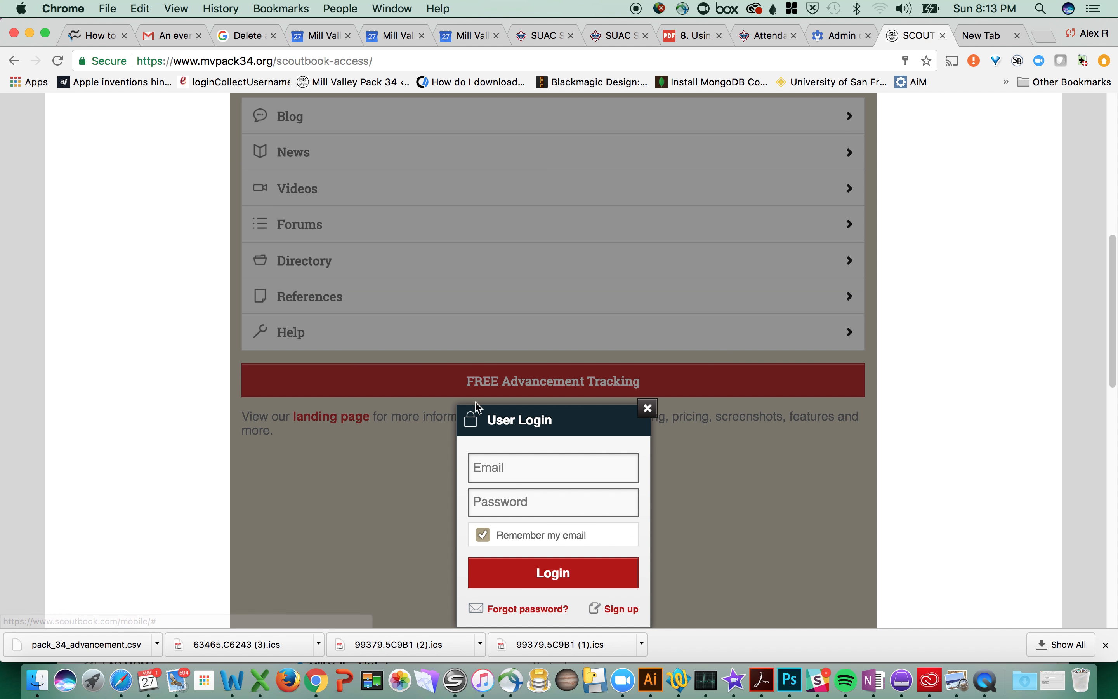
{"action": "left_click", "coordinate": [521, 472]}
{"action": "left_click", "coordinate": [543, 492]}
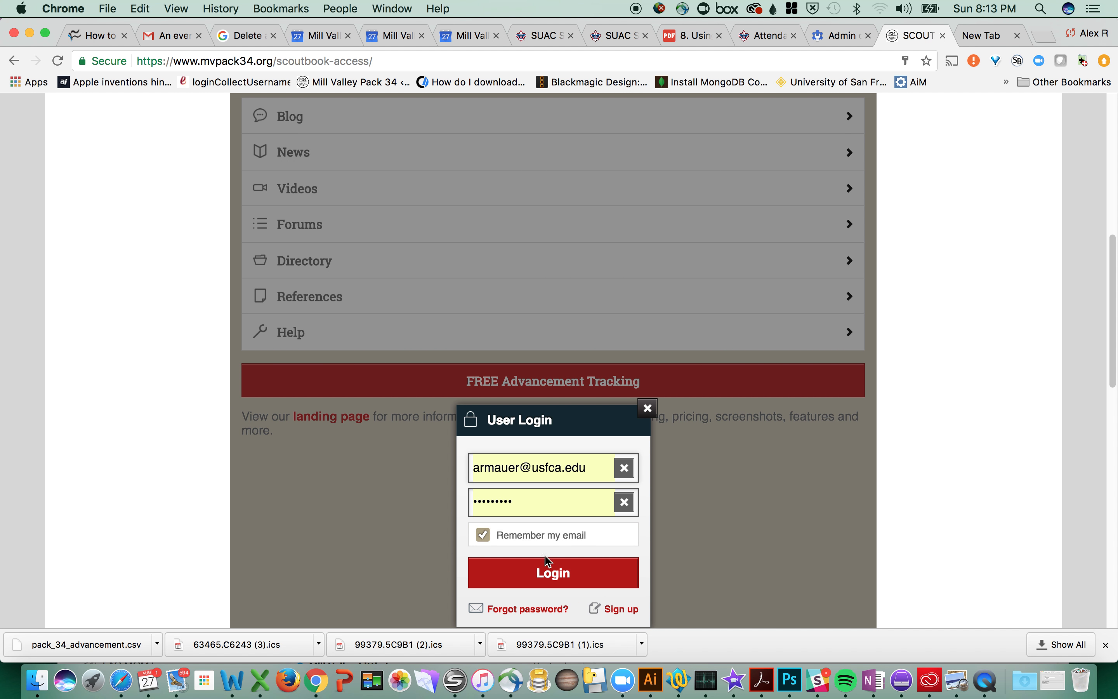
{"action": "left_click", "coordinate": [549, 576]}
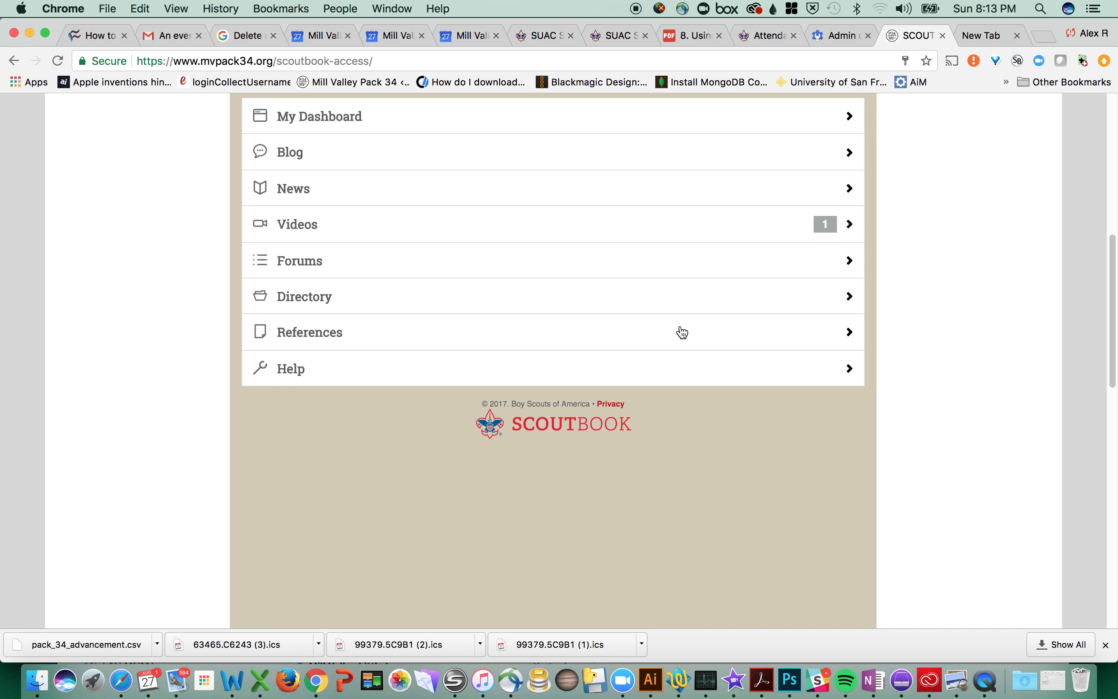
Step: Open My Dashboard and scroll through its upcoming events
{"action": "left_click", "coordinate": [341, 123]}
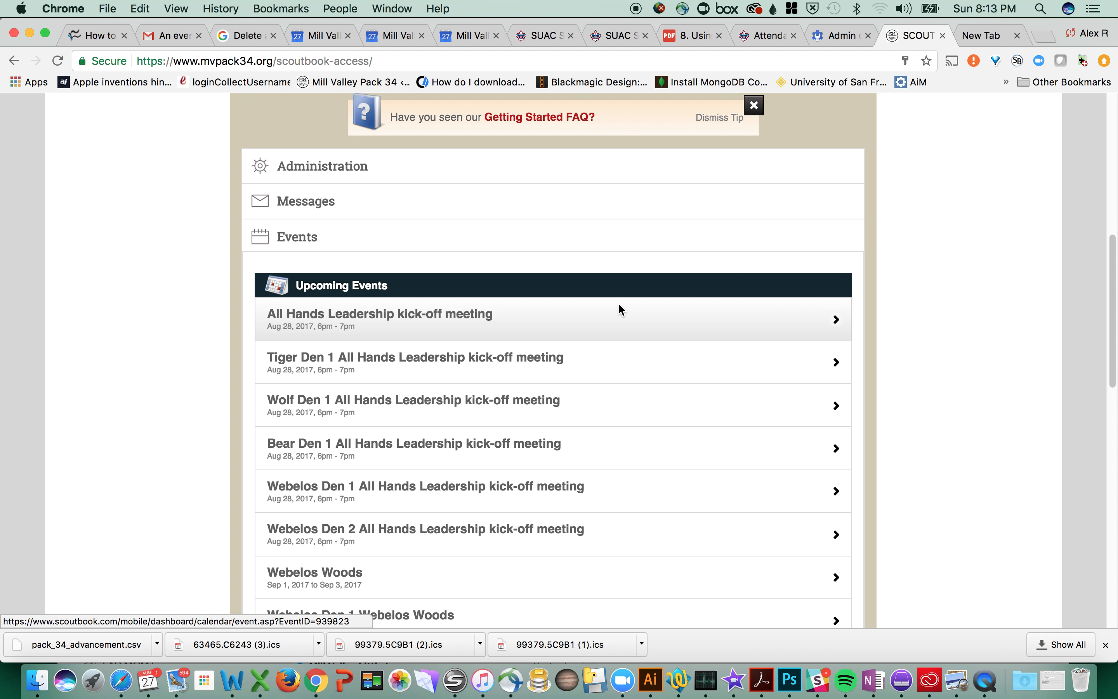
{"action": "scroll", "coordinate": [620, 308], "scroll_direction": "up", "scroll_amount": 5}
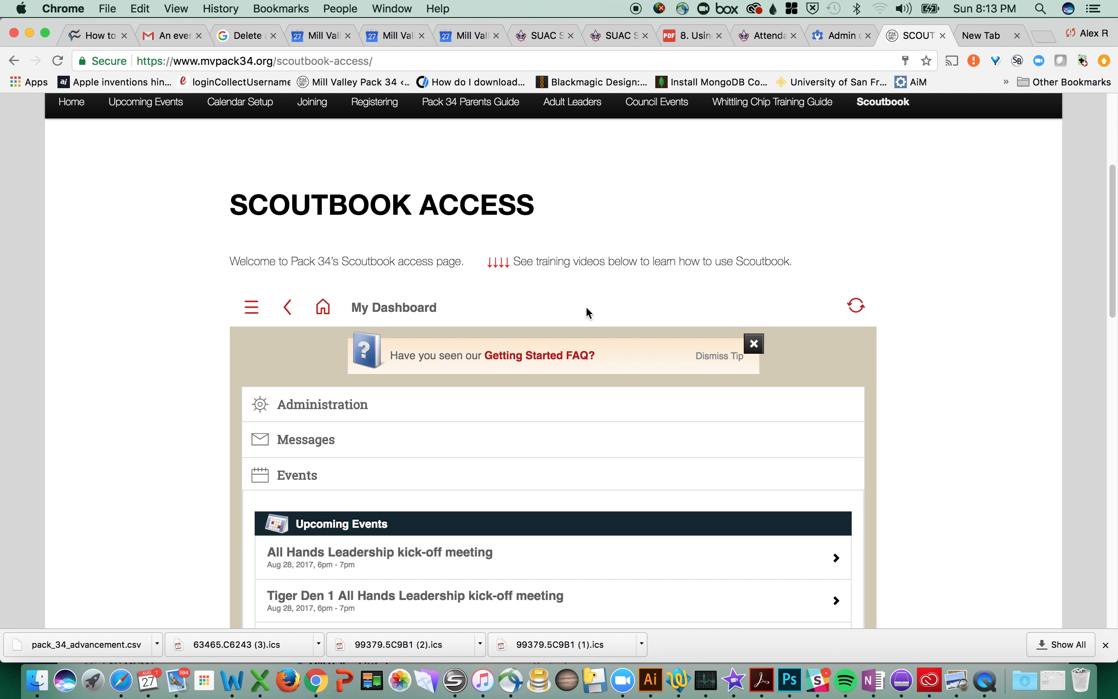
{"action": "scroll", "coordinate": [585, 305], "scroll_direction": "down", "scroll_amount": 5}
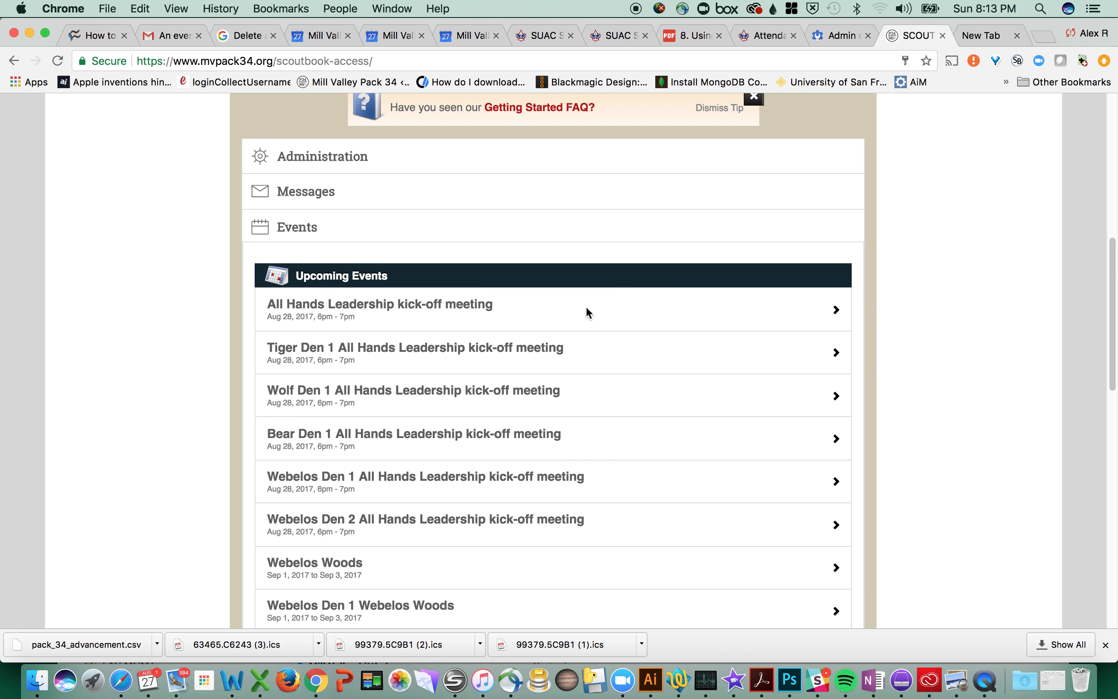
{"action": "scroll", "coordinate": [585, 306], "scroll_direction": "up", "scroll_amount": 3}
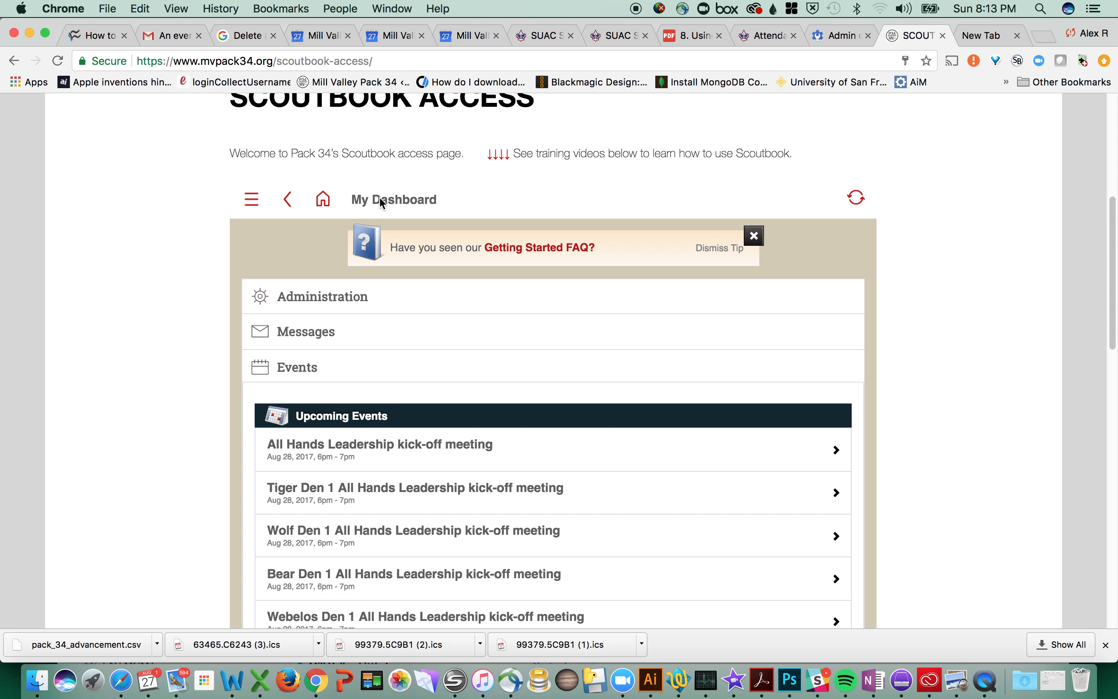
{"action": "left_click", "coordinate": [321, 203]}
{"action": "left_click", "coordinate": [335, 250]}
{"action": "scroll", "coordinate": [596, 315], "scroll_direction": "down", "scroll_amount": 5}
{"action": "scroll", "coordinate": [596, 314], "scroll_direction": "down", "scroll_amount": 6}
{"action": "scroll", "coordinate": [593, 313], "scroll_direction": "up", "scroll_amount": 3}
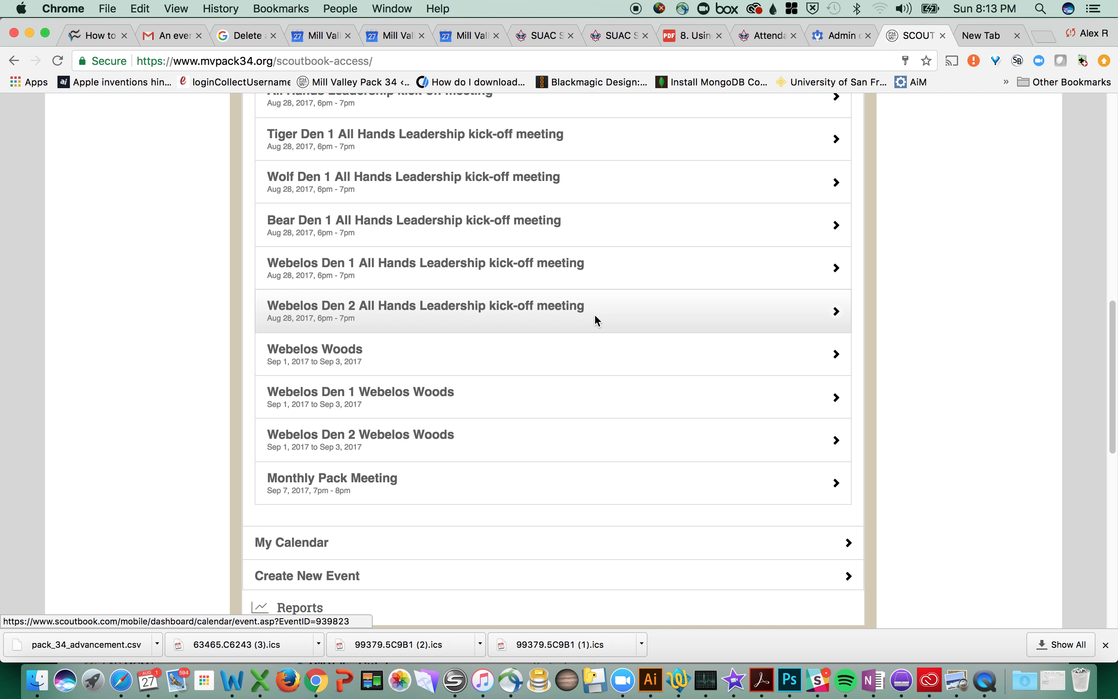
{"action": "scroll", "coordinate": [595, 319], "scroll_direction": "up", "scroll_amount": 4}
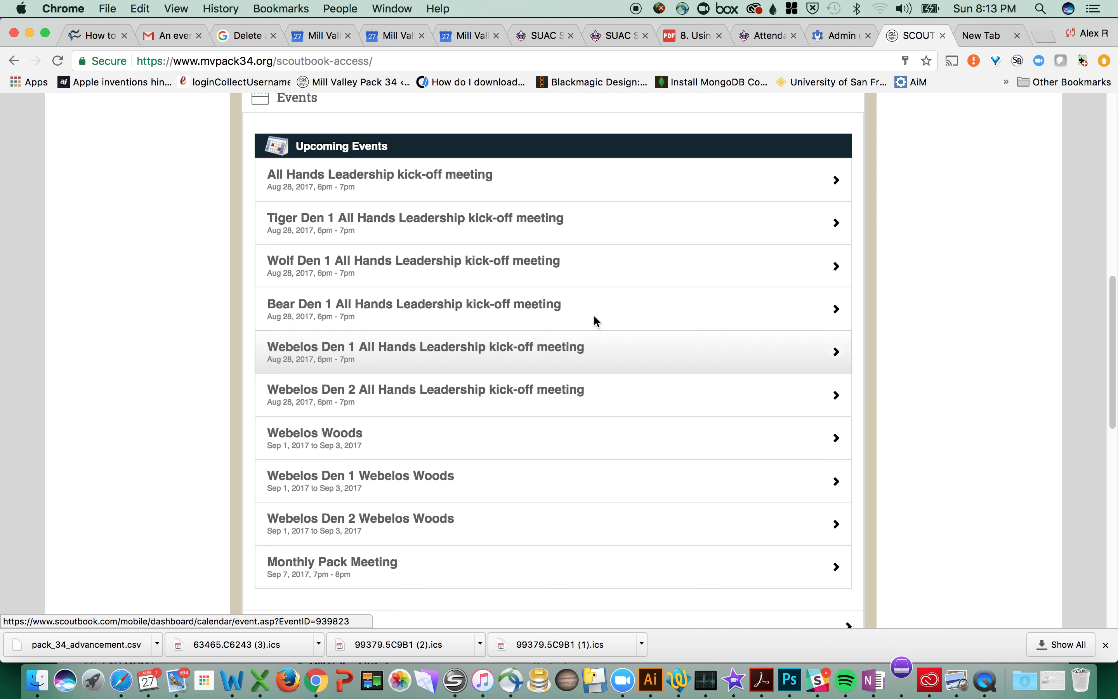
{"action": "scroll", "coordinate": [365, 254], "scroll_direction": "up", "scroll_amount": 3}
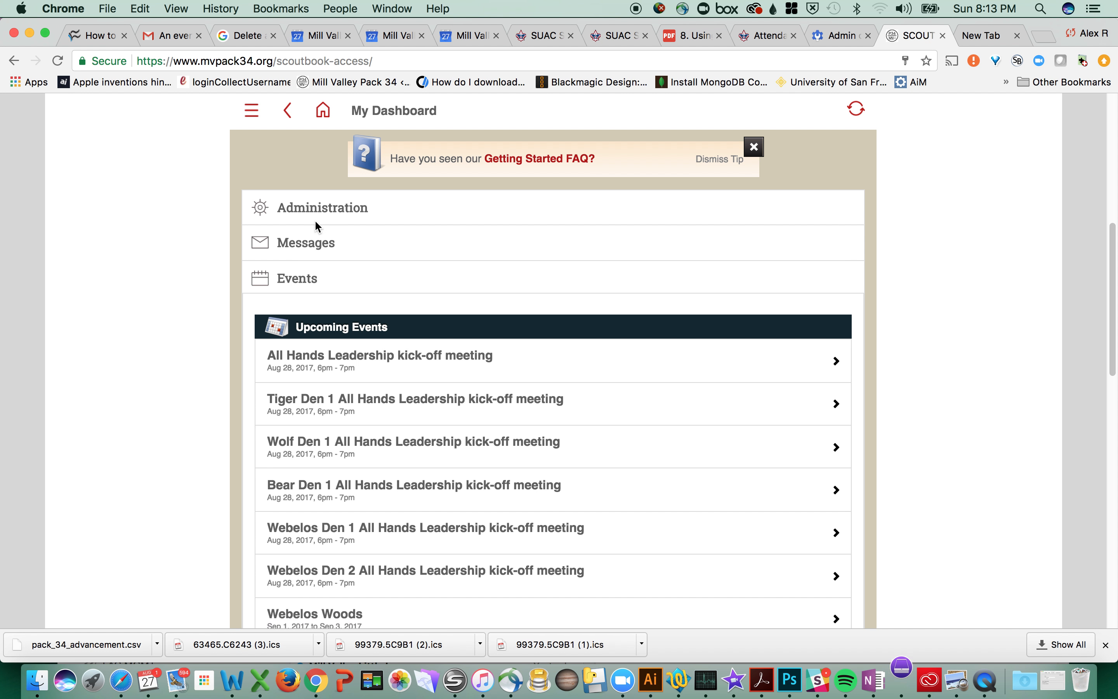
Step: Check the Wolf Den 1 members under Administration, then expand the Messages section
{"action": "left_click", "coordinate": [314, 208]}
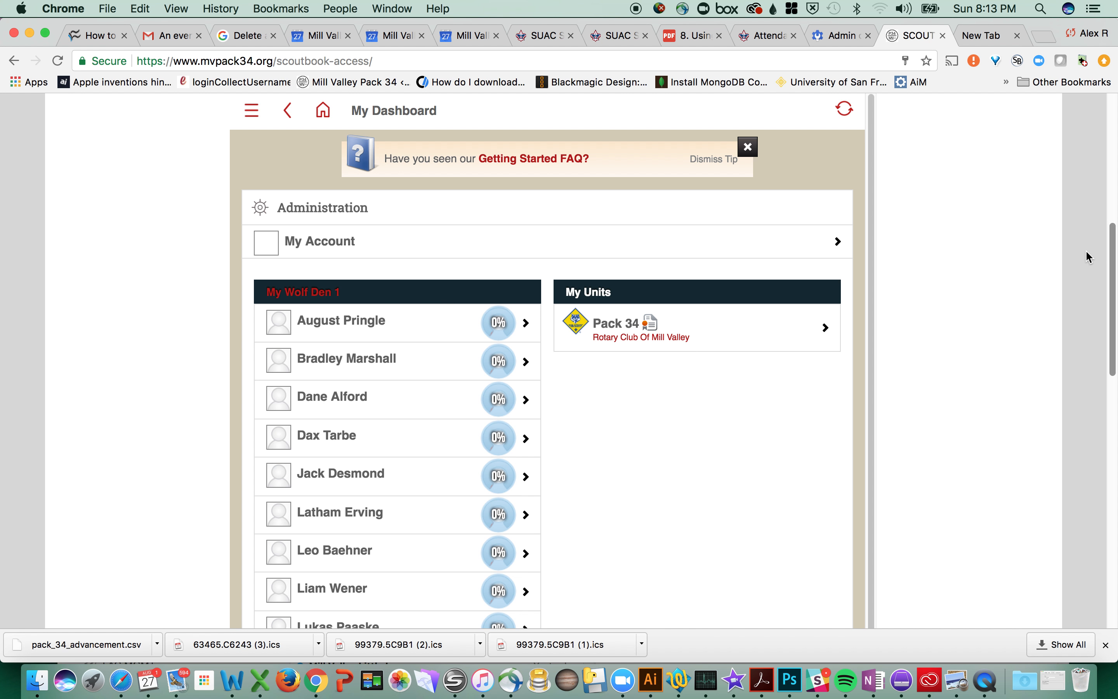
{"action": "left_click_drag", "start_coordinate": [1112, 244], "coordinate": [1101, 370]}
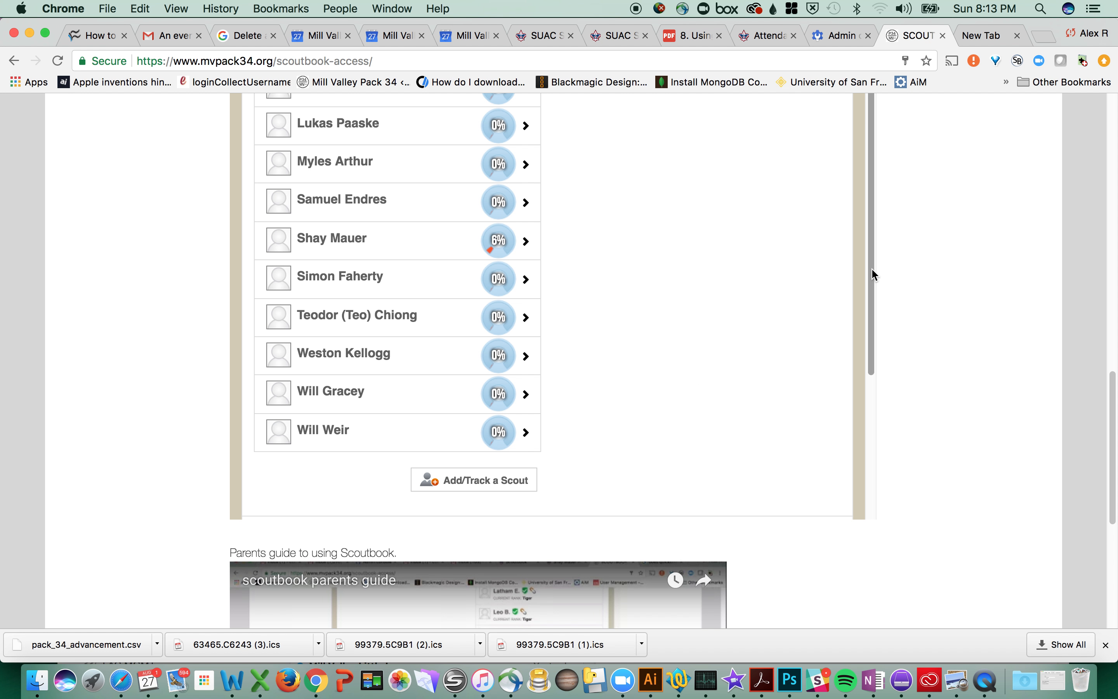
{"action": "left_click_drag", "start_coordinate": [871, 275], "coordinate": [883, 486]}
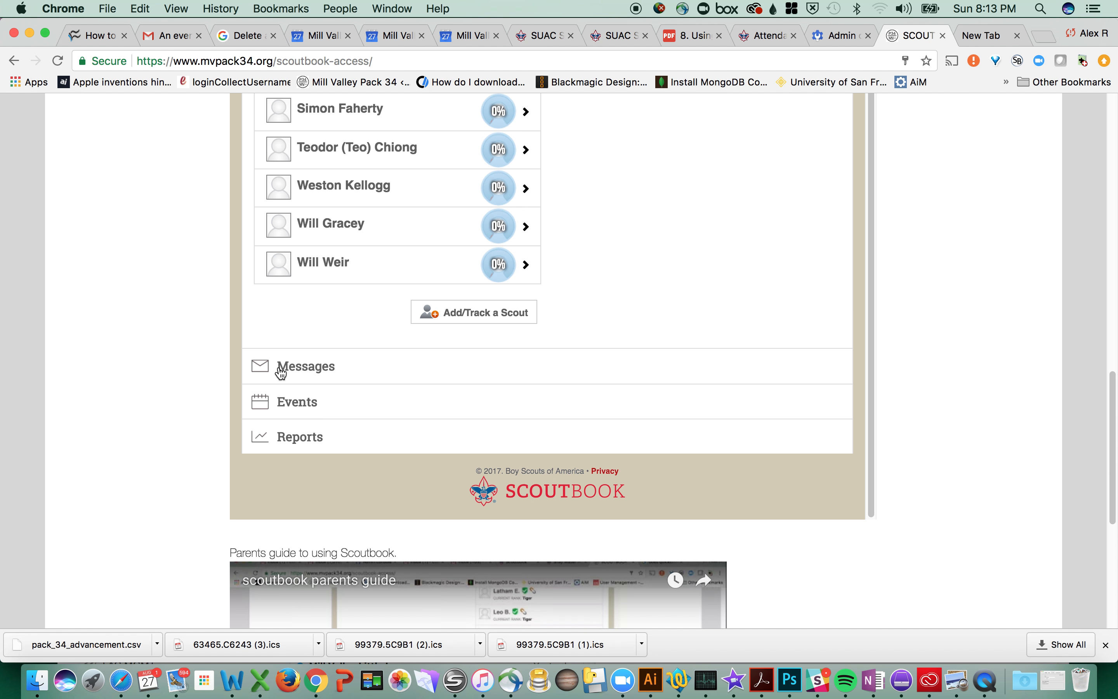
{"action": "left_click", "coordinate": [296, 367]}
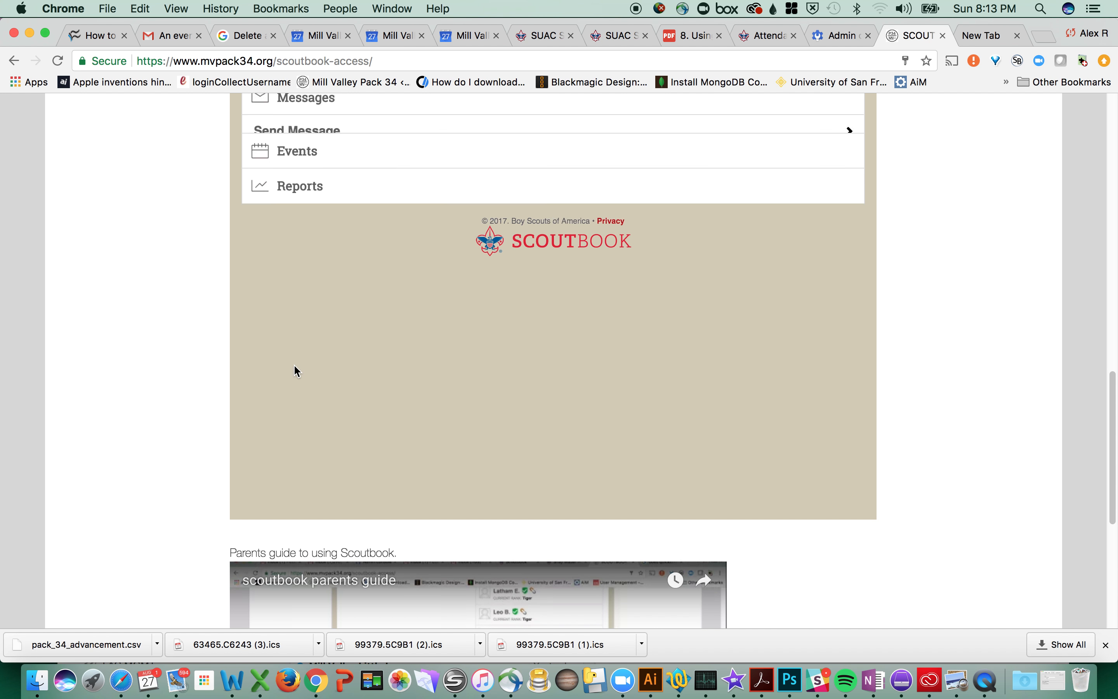
{"action": "left_click_drag", "start_coordinate": [1112, 387], "coordinate": [1110, 211]}
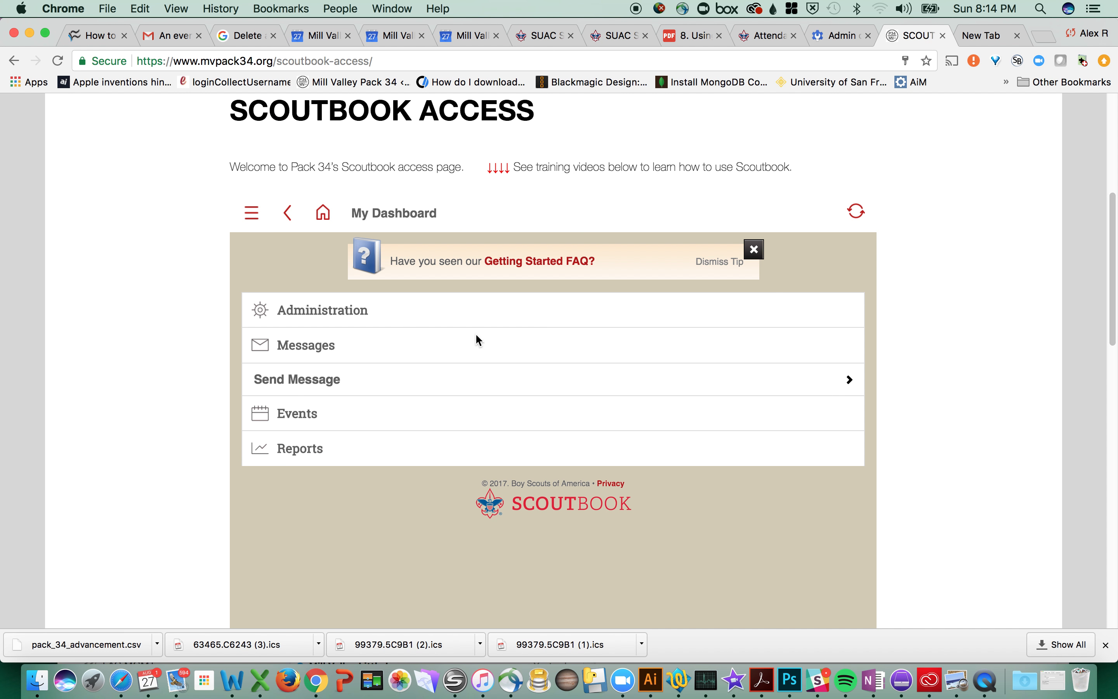
Step: Open the Pack 34 send-message form and check one parent in the Parents recipient list
{"action": "left_click", "coordinate": [317, 381]}
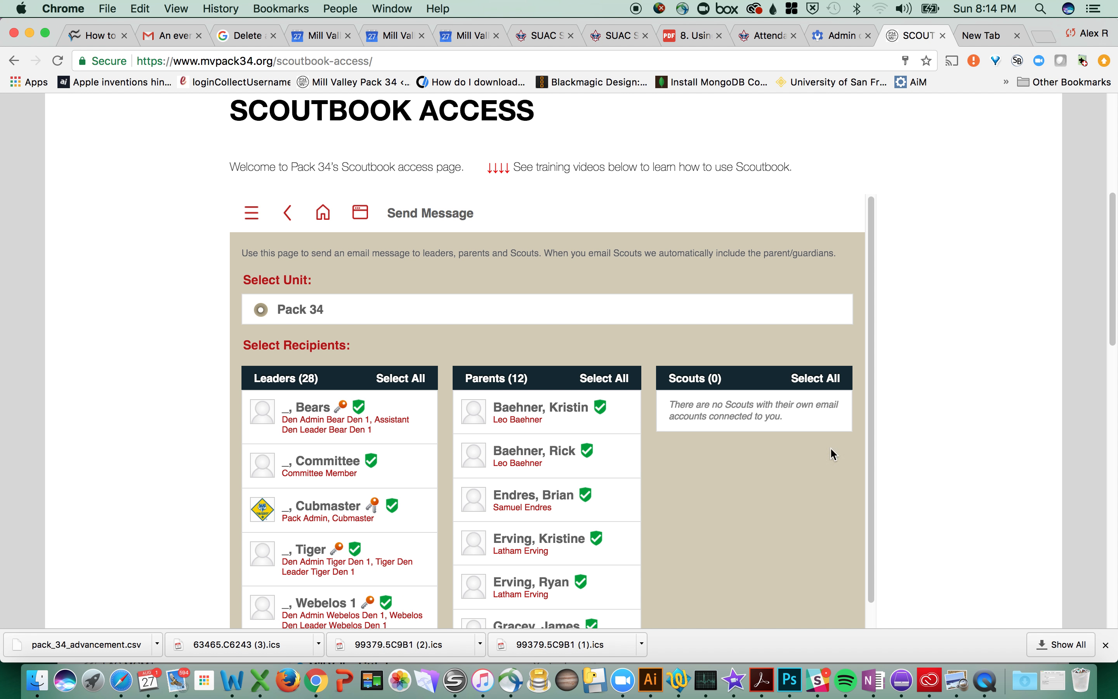
{"action": "left_click_drag", "start_coordinate": [1113, 261], "coordinate": [1113, 333]}
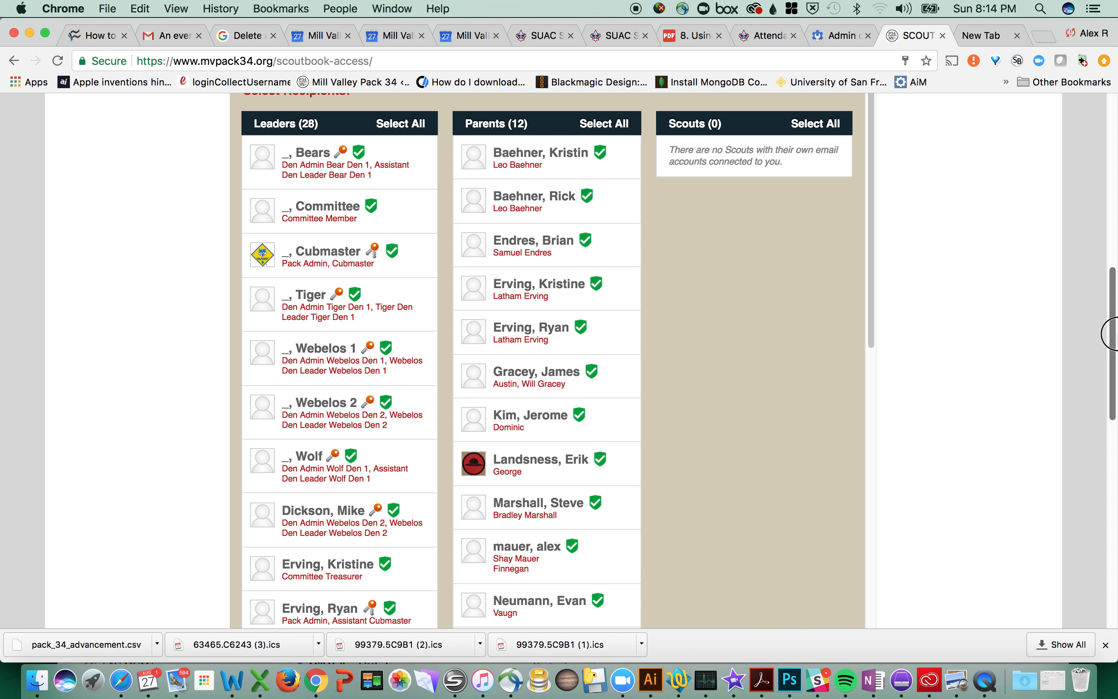
{"action": "left_click_drag", "start_coordinate": [1110, 333], "coordinate": [1091, 319]}
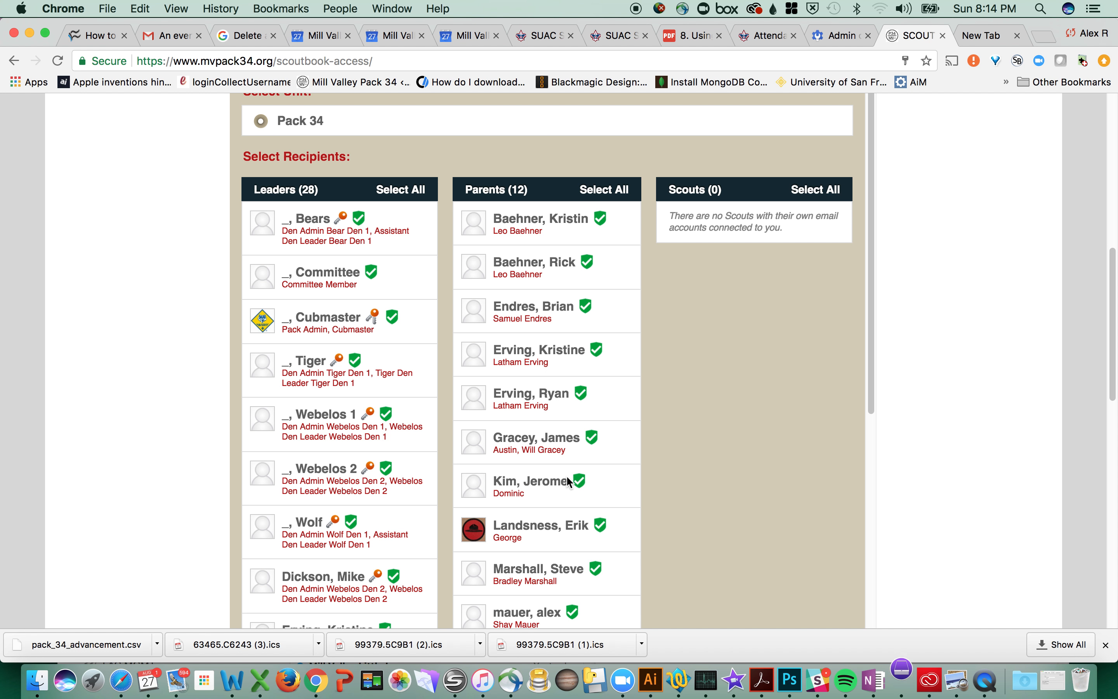
{"action": "left_click", "coordinate": [525, 617]}
{"action": "left_click_drag", "start_coordinate": [872, 184], "coordinate": [870, 252]}
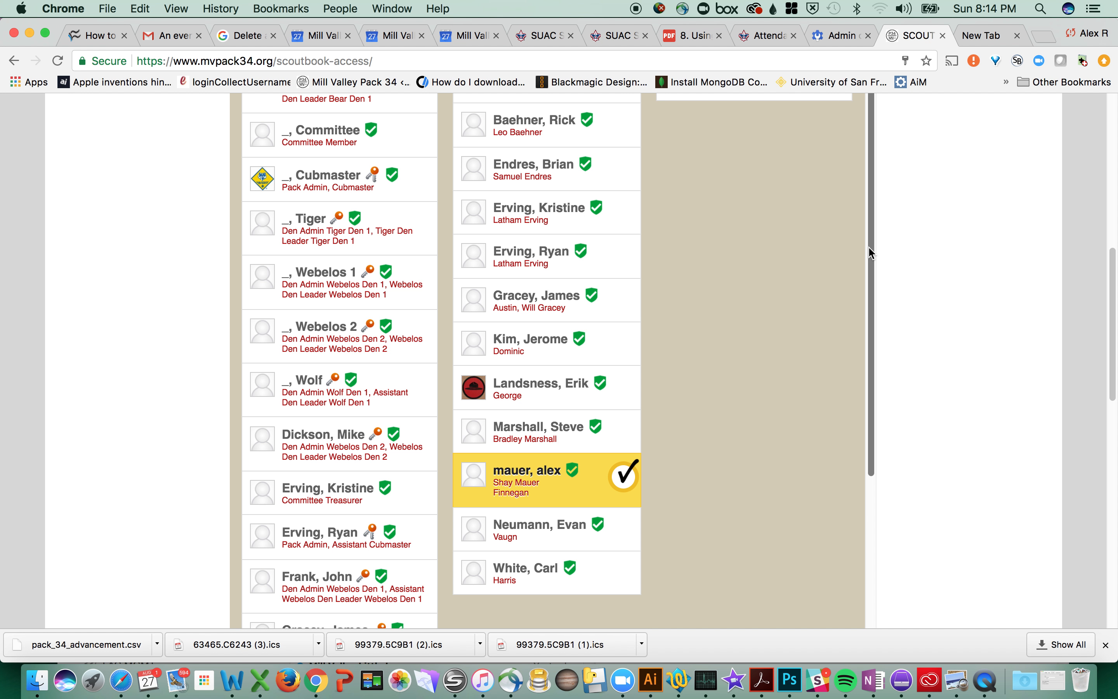
{"action": "mouse_move", "coordinate": [869, 242]}
{"action": "left_mouse_down"}
{"action": "mouse_move", "coordinate": [865, 320]}
{"action": "mouse_move", "coordinate": [855, 222]}
{"action": "mouse_move", "coordinate": [860, 456]}
{"action": "mouse_move", "coordinate": [835, 564]}
{"action": "mouse_move", "coordinate": [872, 282]}
{"action": "mouse_move", "coordinate": [860, 179]}
{"action": "mouse_move", "coordinate": [865, 199]}
{"action": "left_mouse_up"}
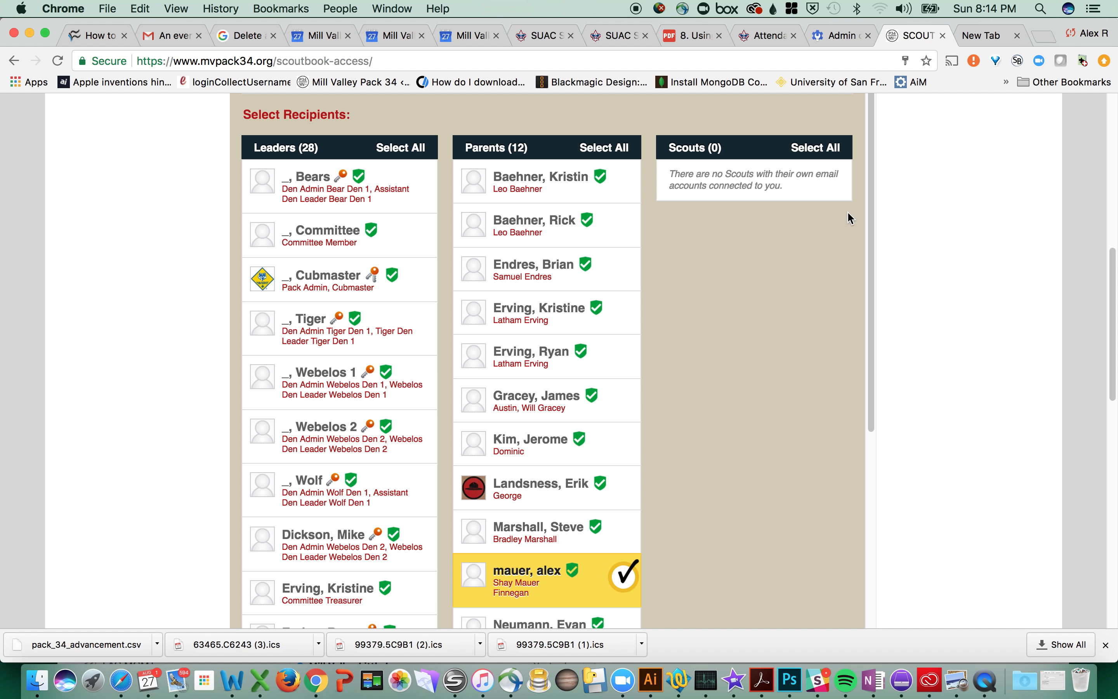
{"action": "left_click_drag", "start_coordinate": [869, 141], "coordinate": [865, 560]}
{"action": "scroll", "coordinate": [865, 560], "scroll_direction": "down", "scroll_amount": 4}
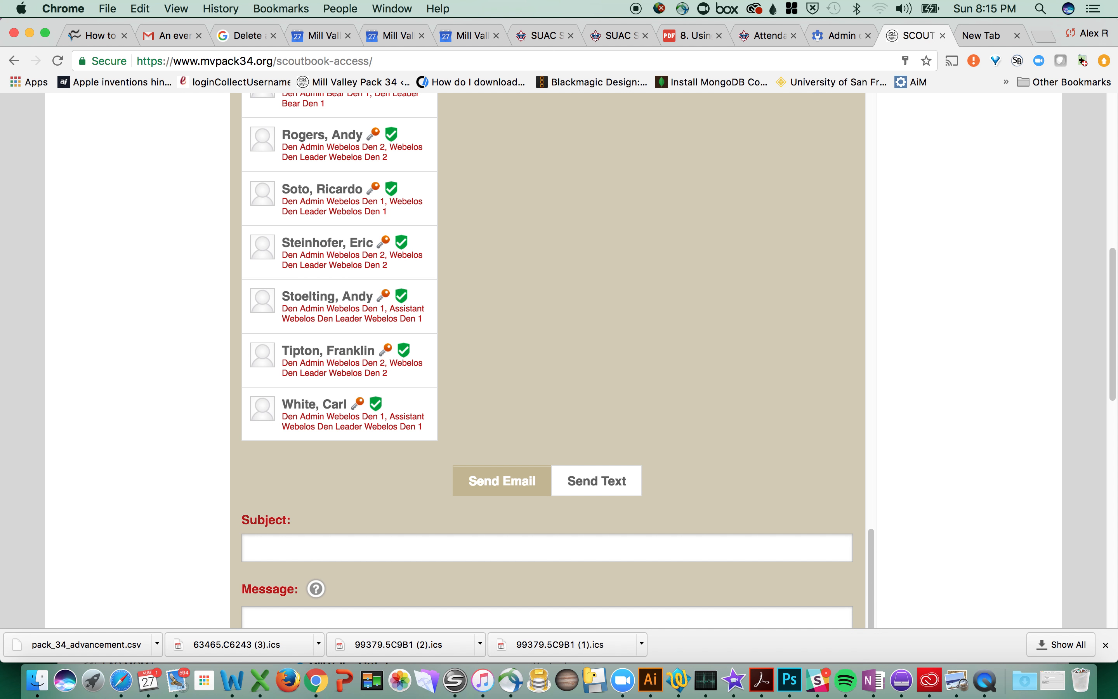
Step: Write the subject 'hi ya' and the message 'how ya doing?'
{"action": "left_click_drag", "start_coordinate": [1110, 282], "coordinate": [520, 354]}
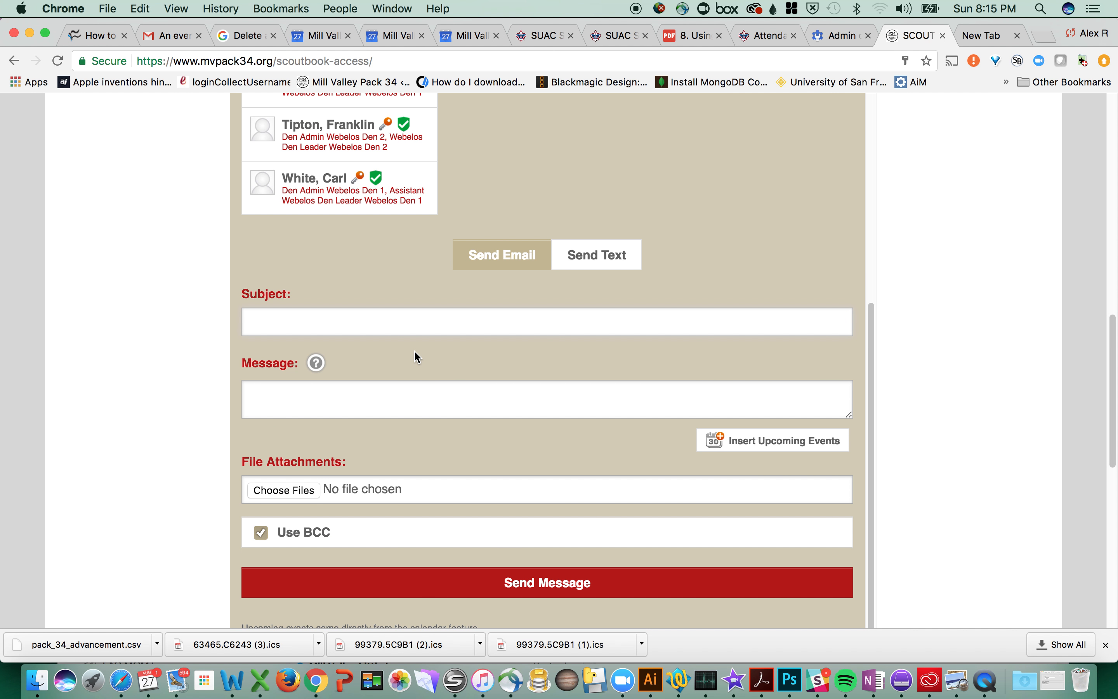
{"action": "type", "text": "hi ya"}
{"action": "key", "text": "Tab"}
{"action": "type", "text": "how "}
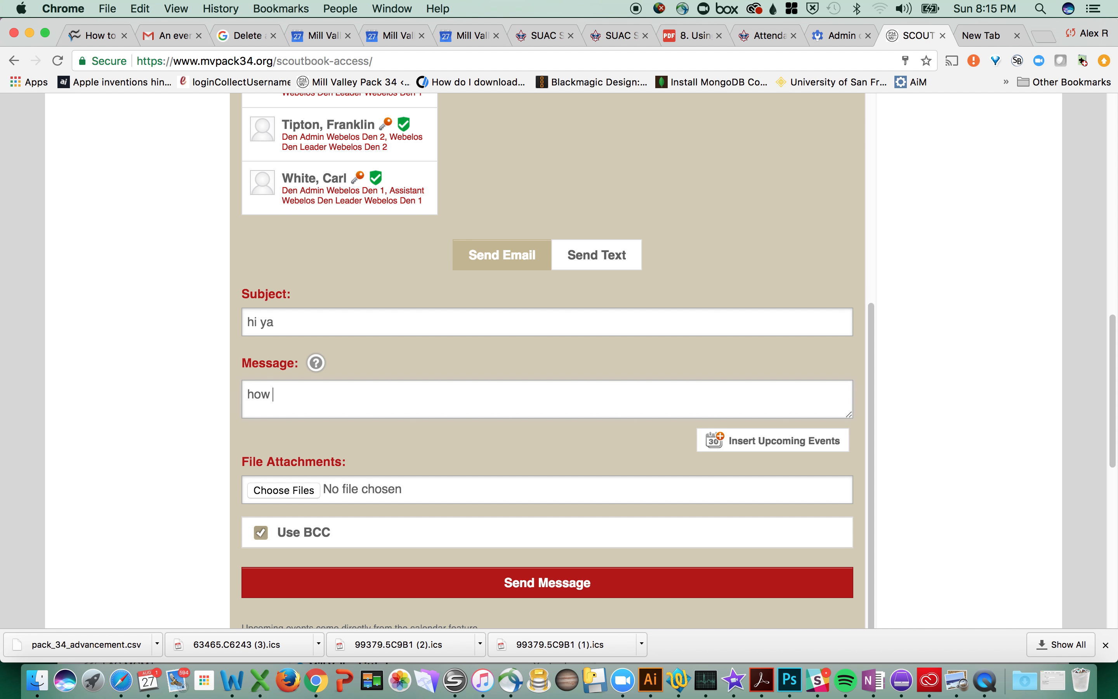
{"action": "type", "text": "ya doing?"}
Step: Insert Wolf Den 1's upcoming events (Aug 30 through Oct 05) into the message body
{"action": "left_click", "coordinate": [787, 441]}
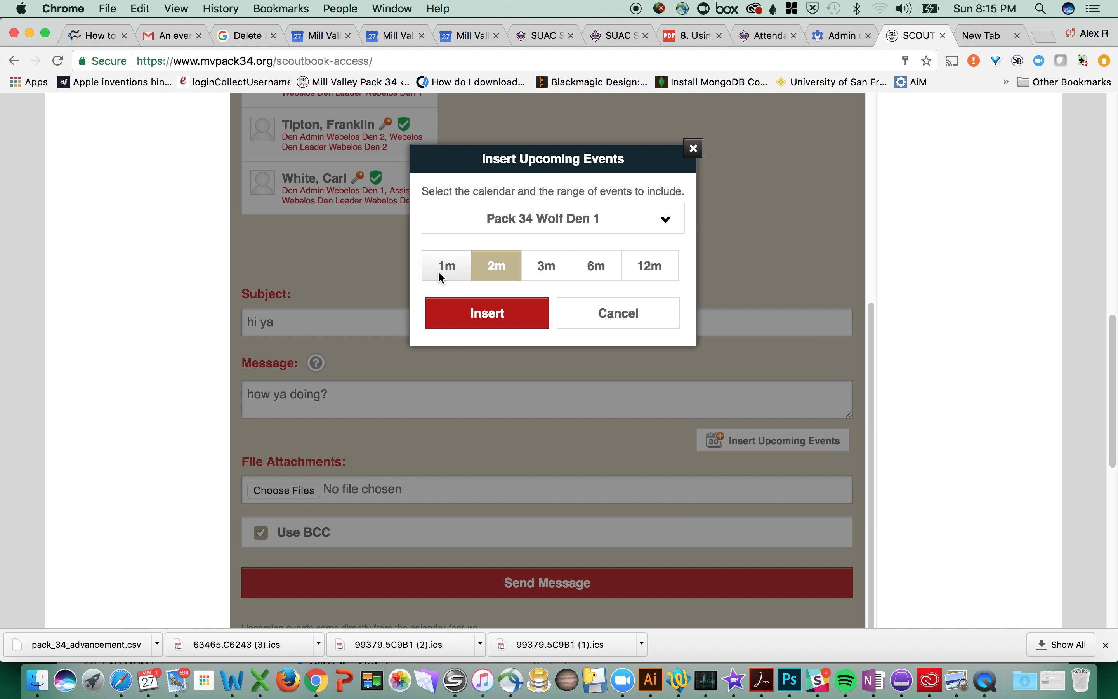
{"action": "left_click", "coordinate": [521, 315]}
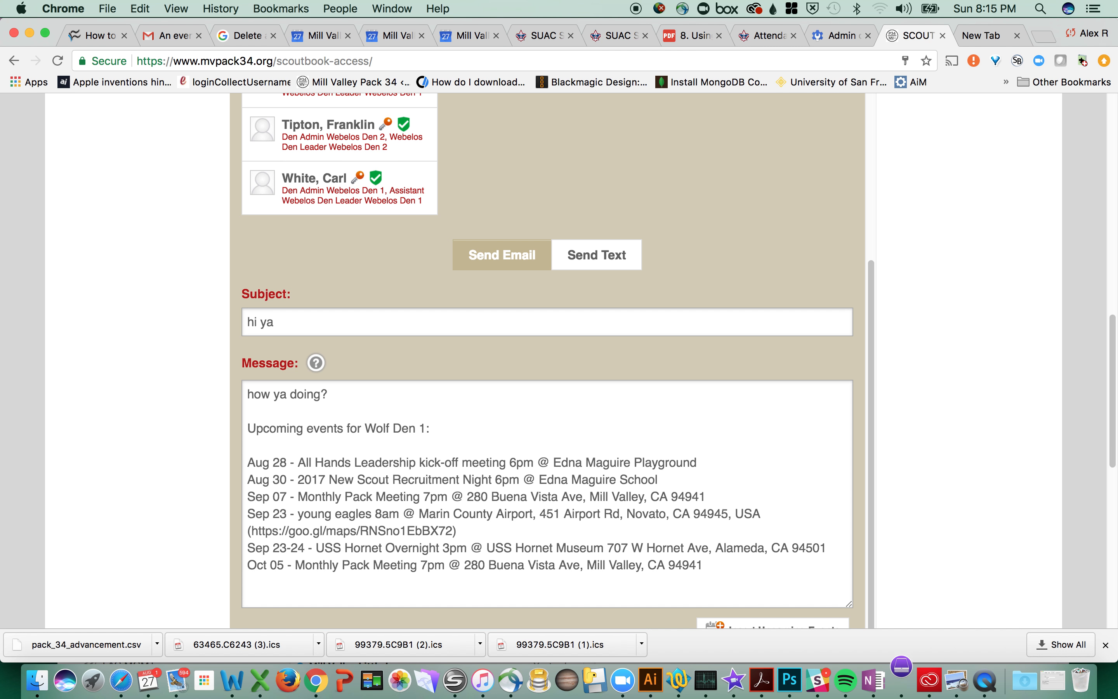
{"action": "left_click_drag", "start_coordinate": [1110, 335], "coordinate": [1110, 447]}
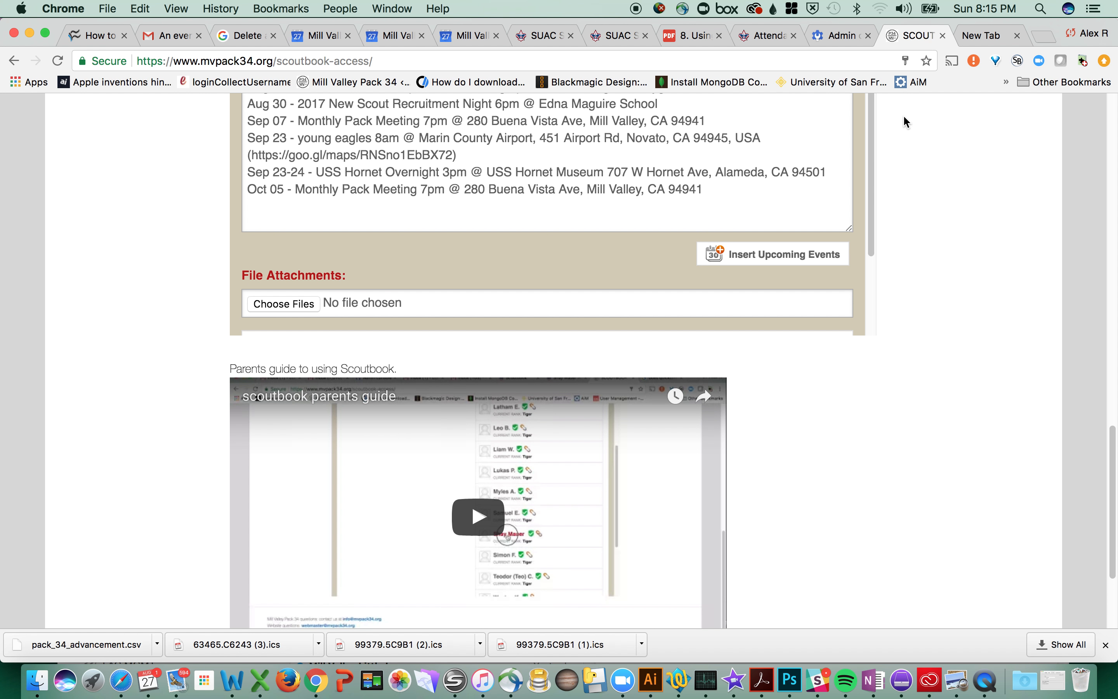
{"action": "left_click_drag", "start_coordinate": [871, 127], "coordinate": [861, 164]}
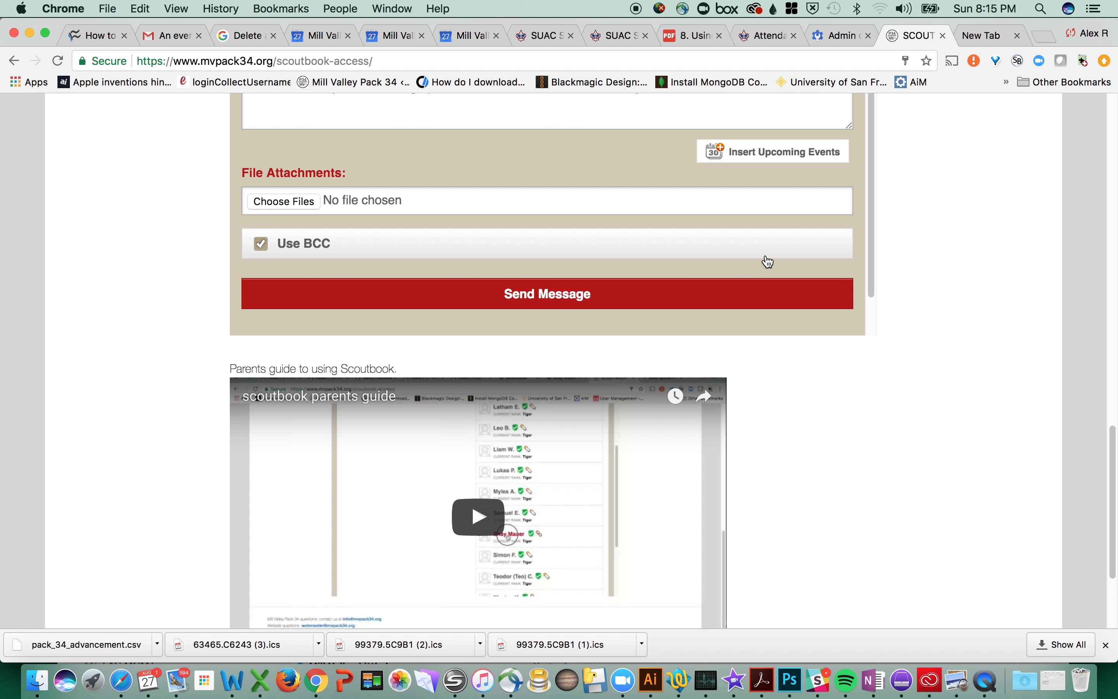
{"action": "left_click_drag", "start_coordinate": [872, 164], "coordinate": [870, 250]}
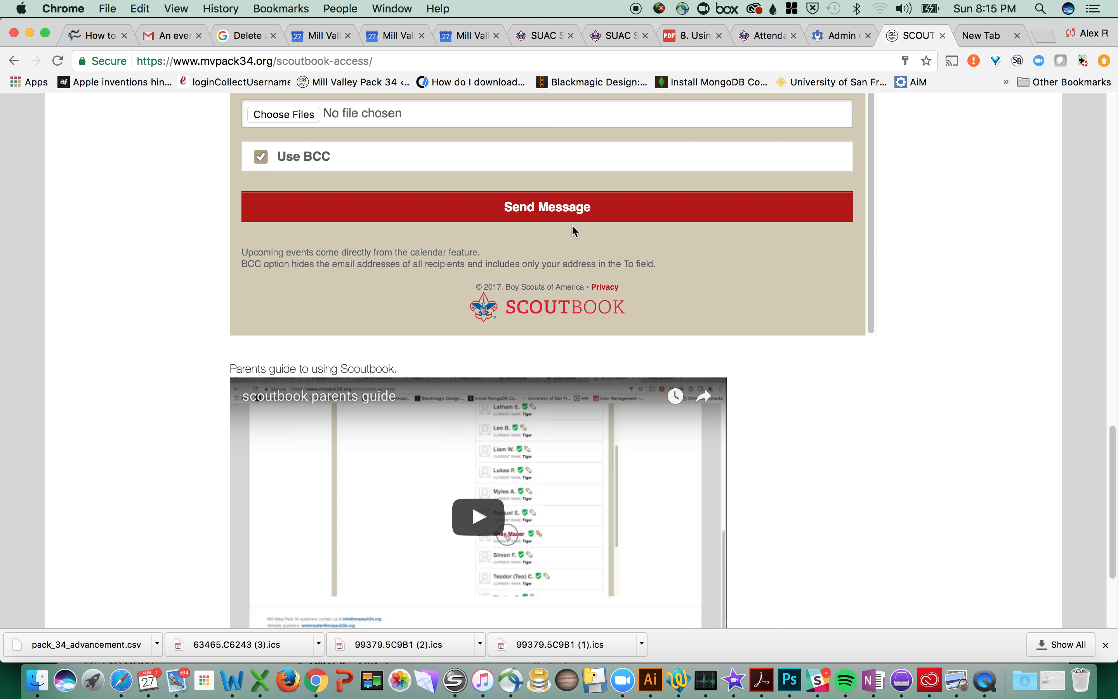
Step: Send the message with BCC on and scroll back to the top of the access page
{"action": "left_click", "coordinate": [538, 212]}
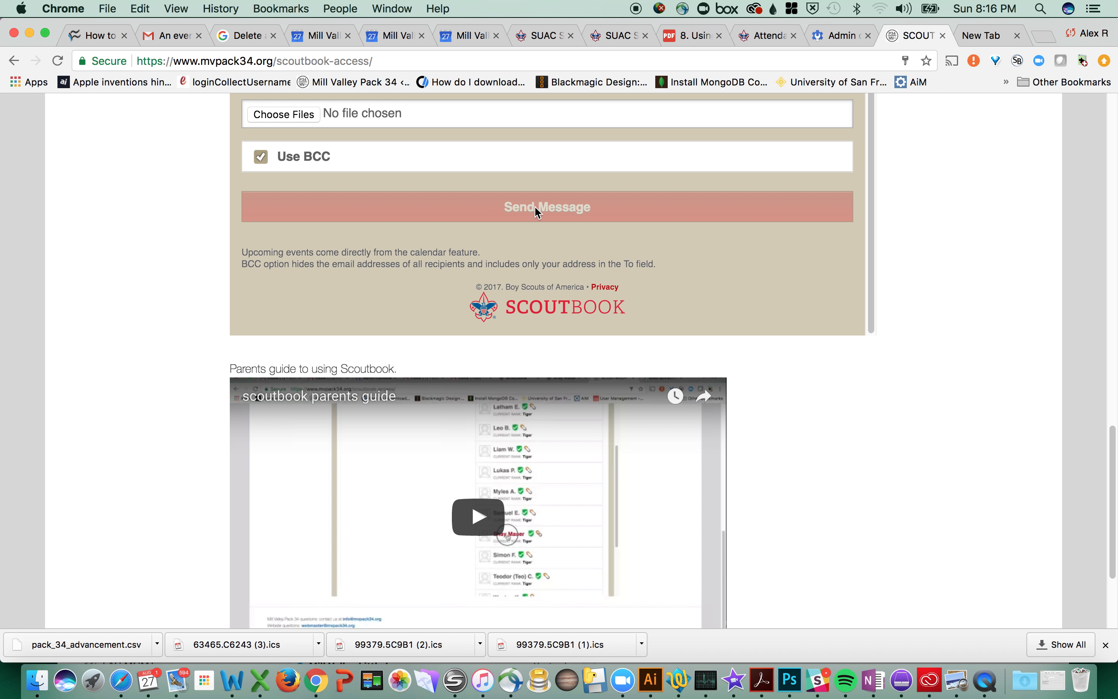
{"action": "left_click_drag", "start_coordinate": [873, 213], "coordinate": [874, 176]}
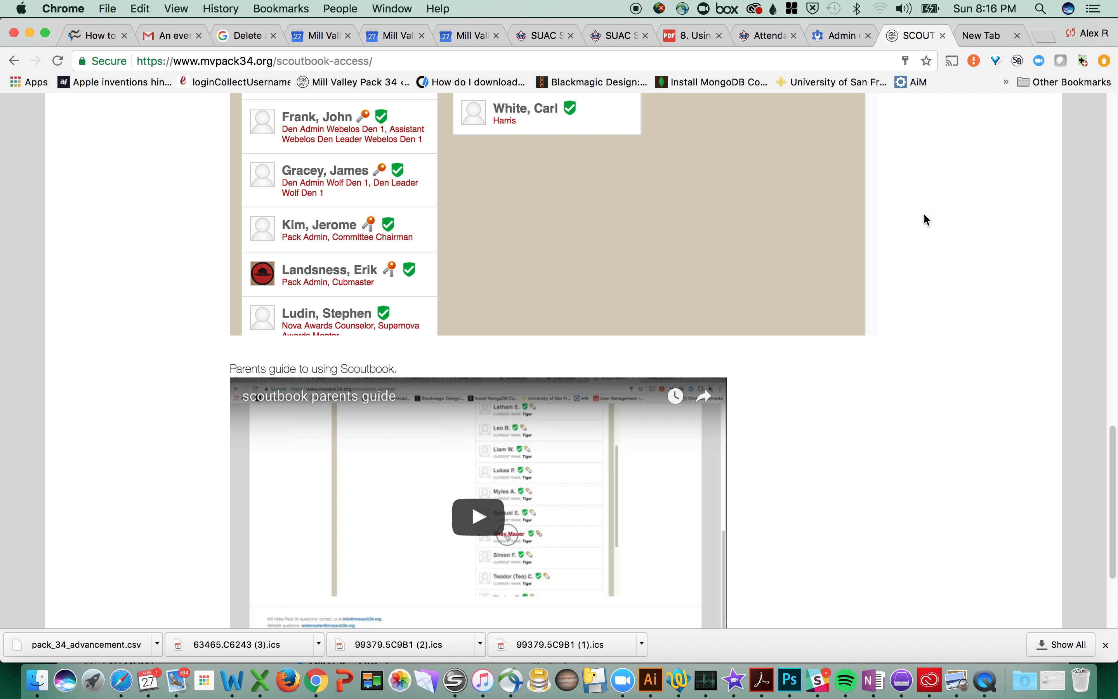
{"action": "left_click_drag", "start_coordinate": [1111, 435], "coordinate": [1107, 192]}
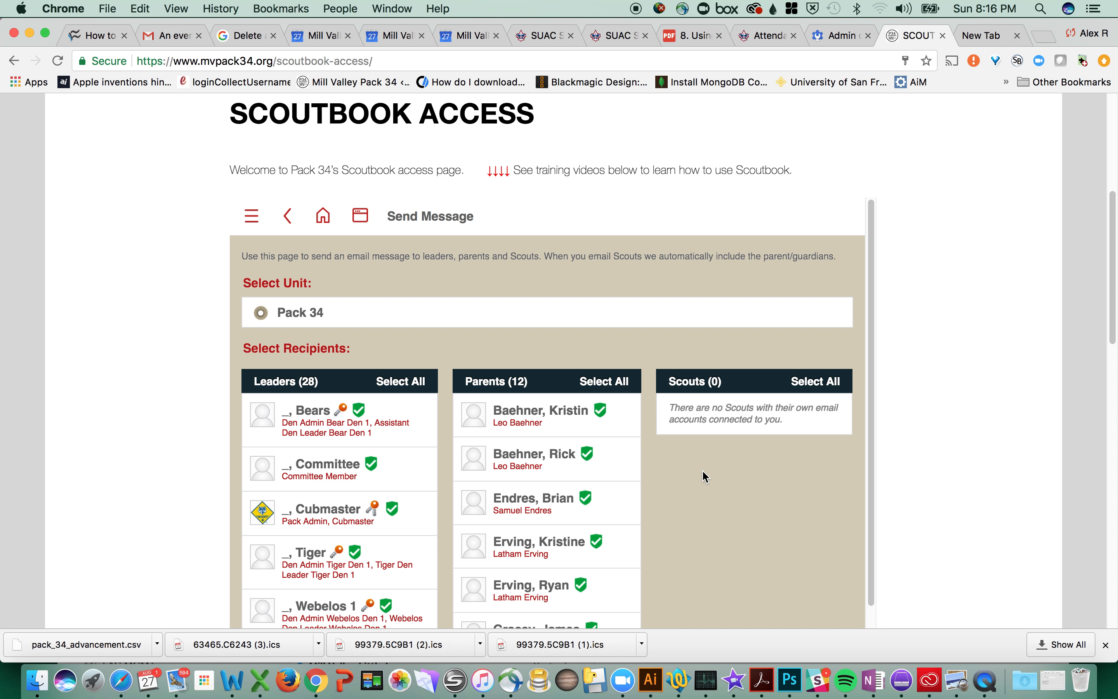
{"action": "scroll", "coordinate": [1112, 191], "scroll_direction": "up", "scroll_amount": 5}
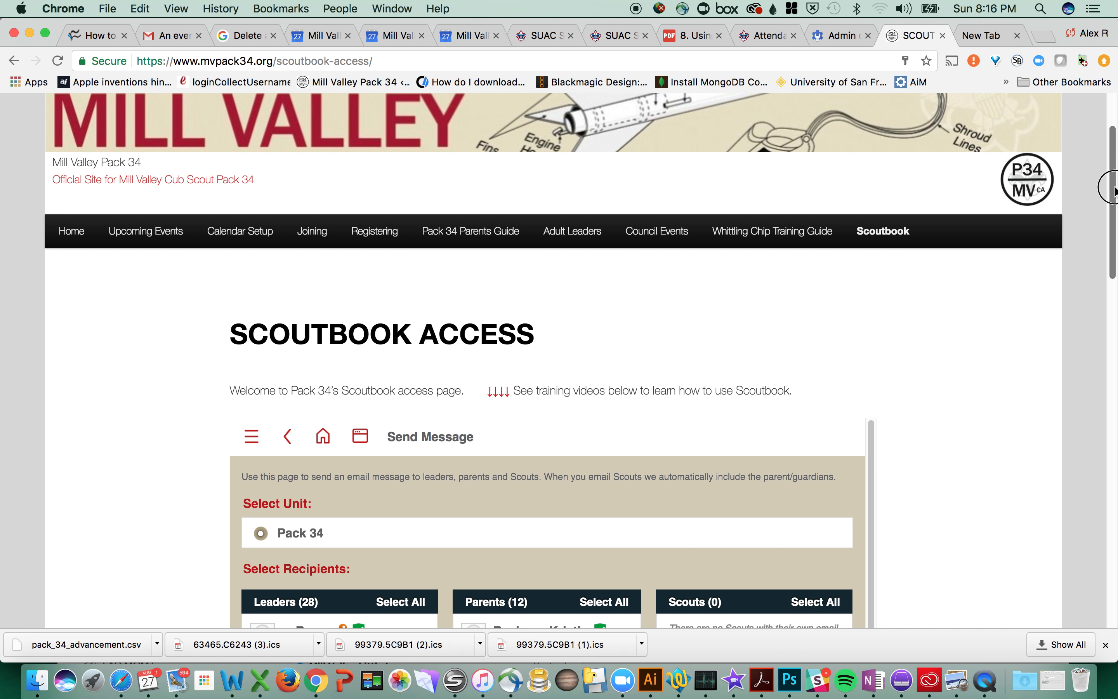
{"action": "scroll", "coordinate": [1113, 191], "scroll_direction": "up", "scroll_amount": 1}
{"action": "scroll", "coordinate": [1112, 175], "scroll_direction": "up", "scroll_amount": 3}
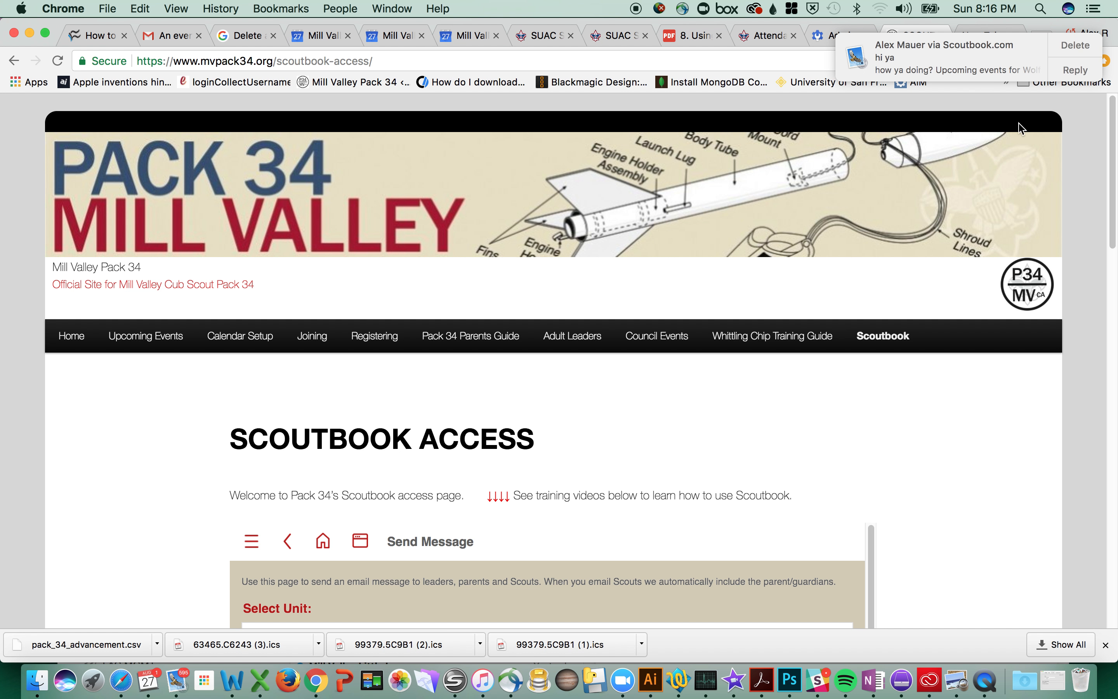
Step: In the Leaders list, leave only the Tiger Den 1 leader checked, with the Wolf den leader unchecked
{"action": "left_click", "coordinate": [1113, 287]}
{"action": "left_click_drag", "start_coordinate": [1112, 287], "coordinate": [1105, 307]}
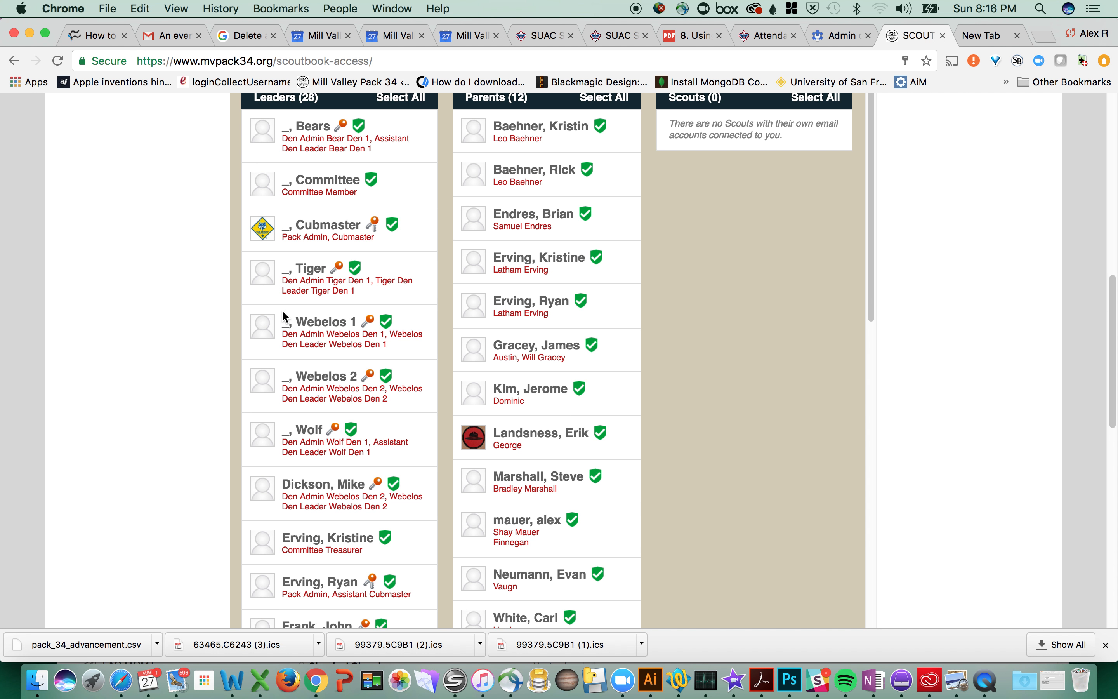
{"action": "left_click", "coordinate": [322, 279]}
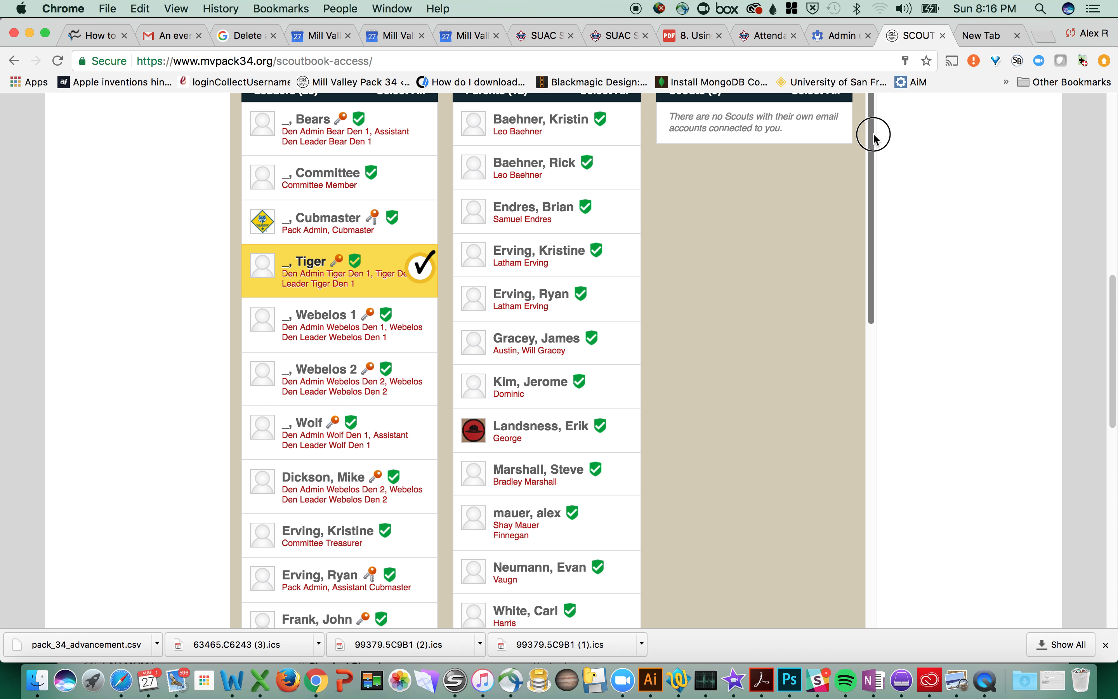
{"action": "left_click", "coordinate": [418, 273]}
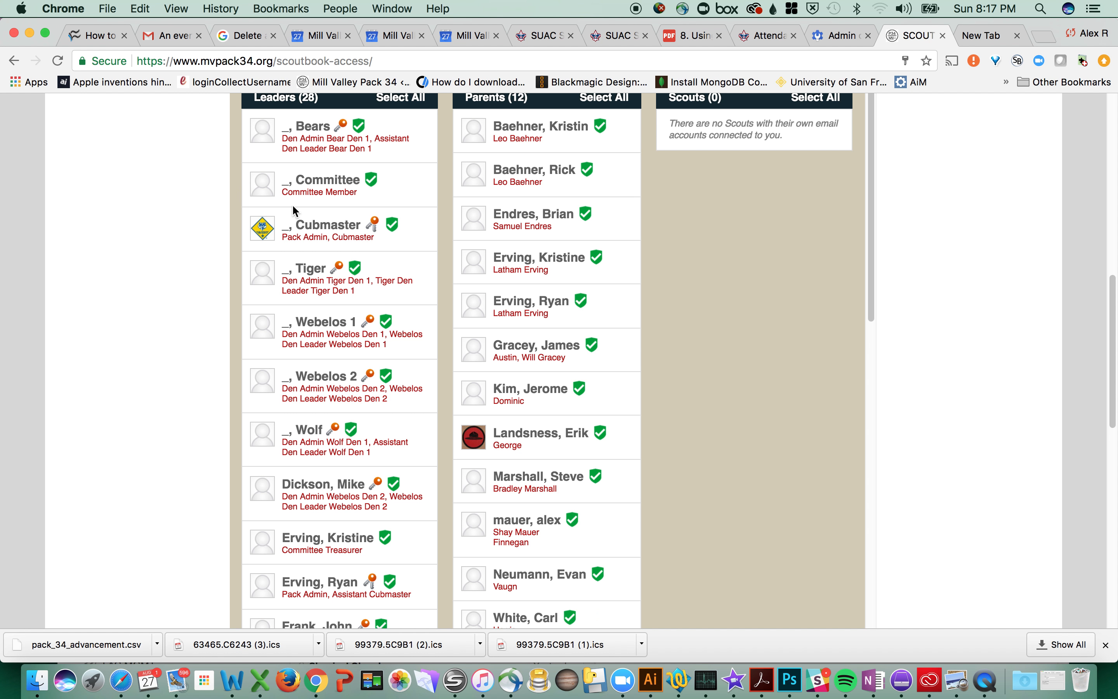
{"action": "left_click", "coordinate": [317, 268]}
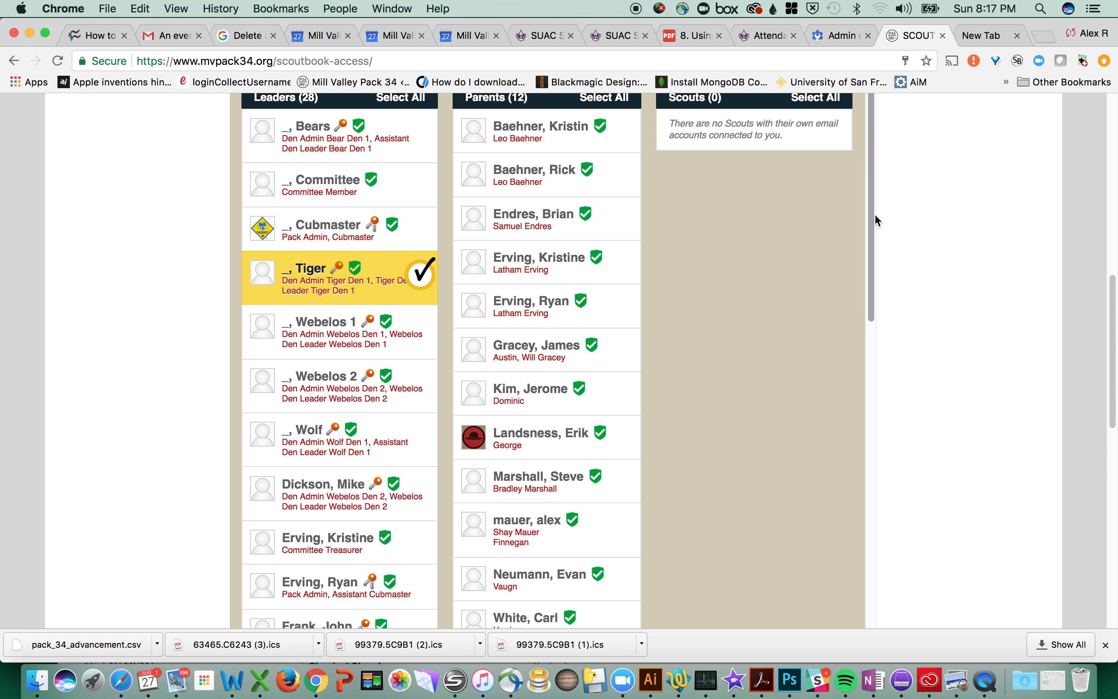
{"action": "mouse_move", "coordinate": [868, 219]}
{"action": "left_mouse_down"}
{"action": "mouse_move", "coordinate": [872, 314]}
{"action": "mouse_move", "coordinate": [880, 220]}
{"action": "left_mouse_up"}
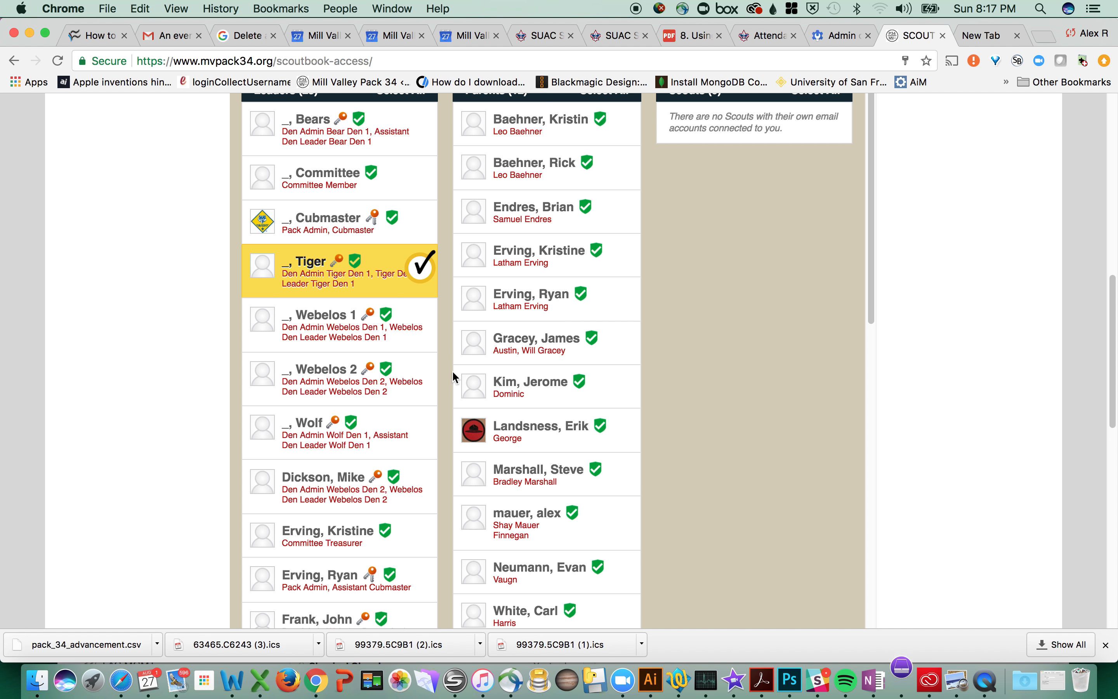
{"action": "left_click", "coordinate": [418, 277]}
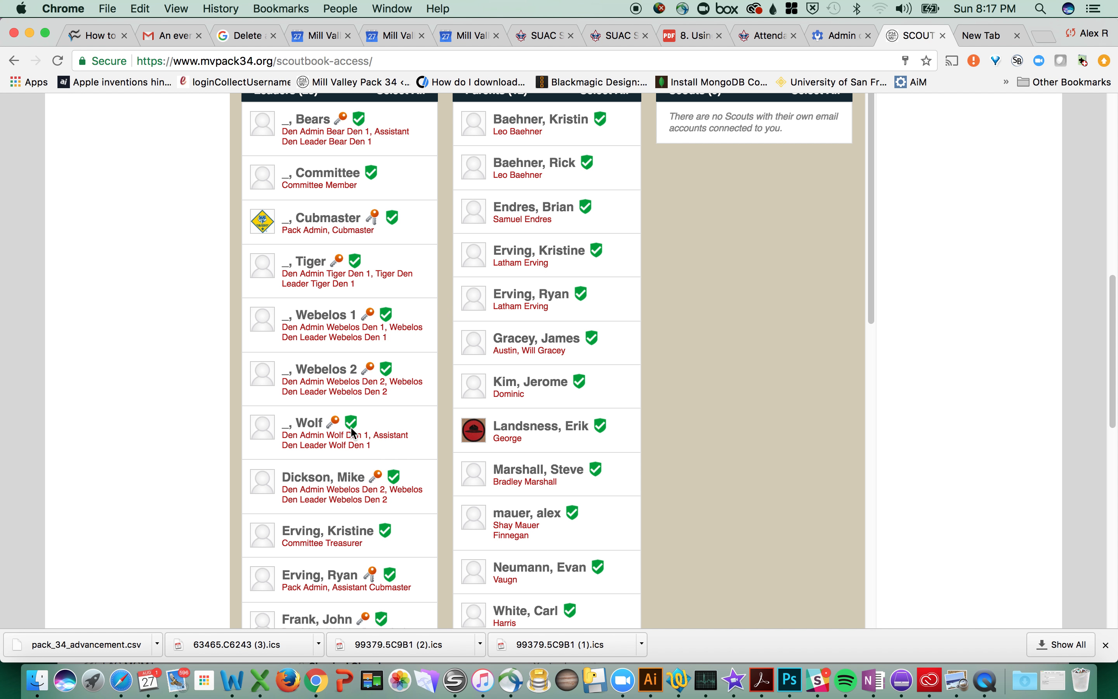
{"action": "left_click", "coordinate": [387, 429]}
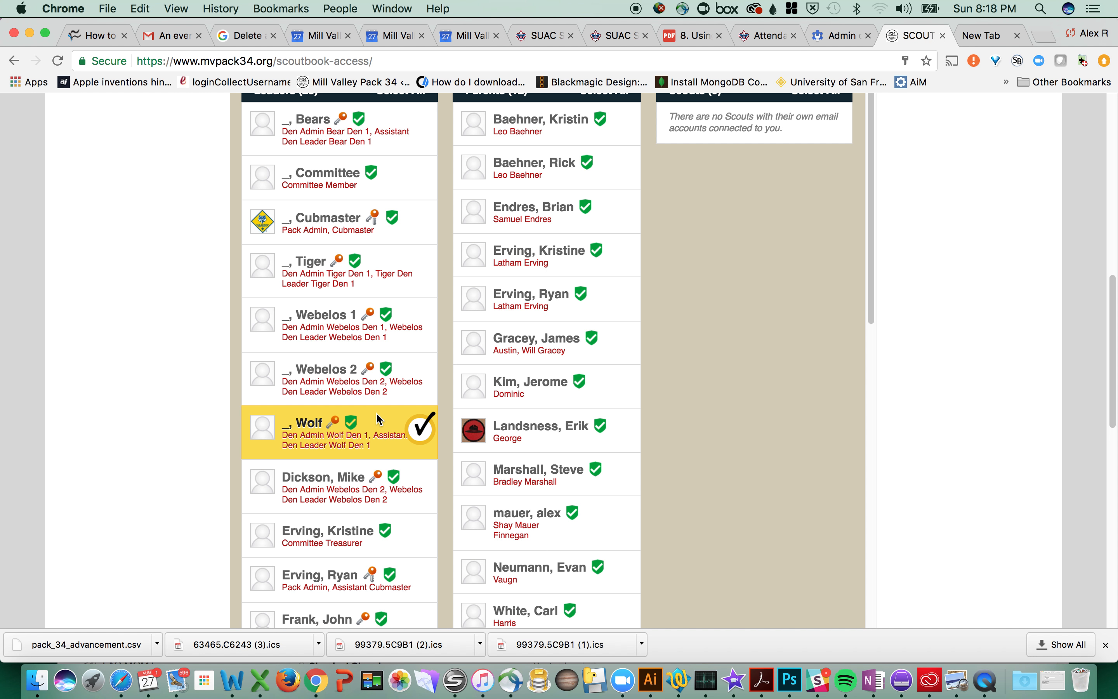
{"action": "left_click", "coordinate": [342, 279]}
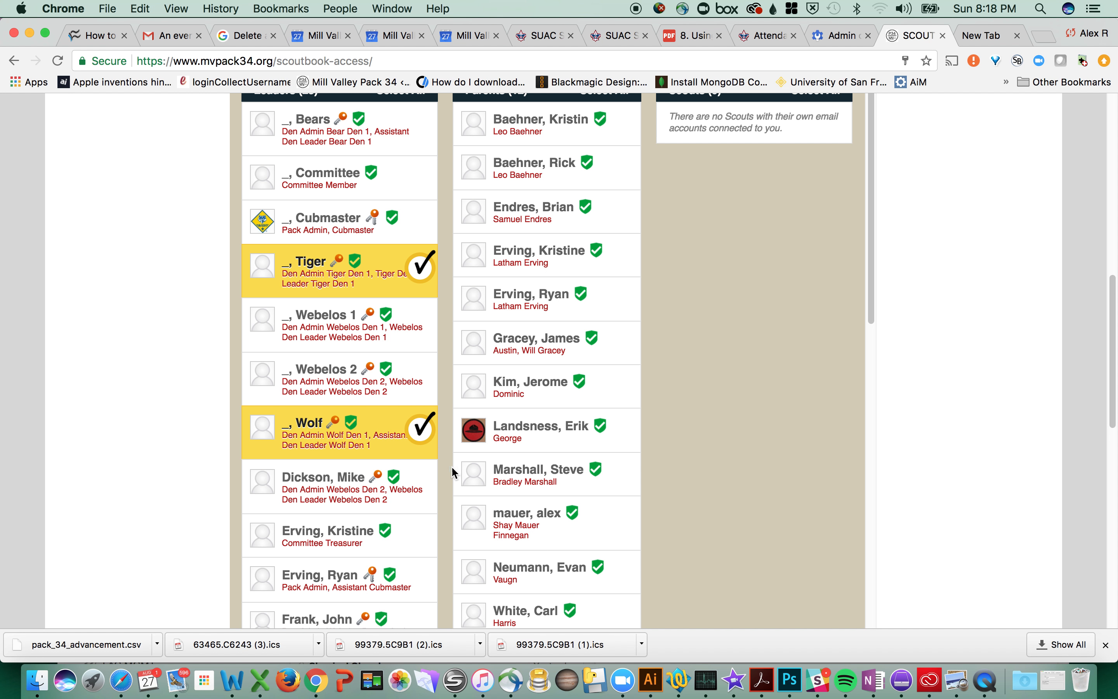
{"action": "left_click", "coordinate": [423, 432]}
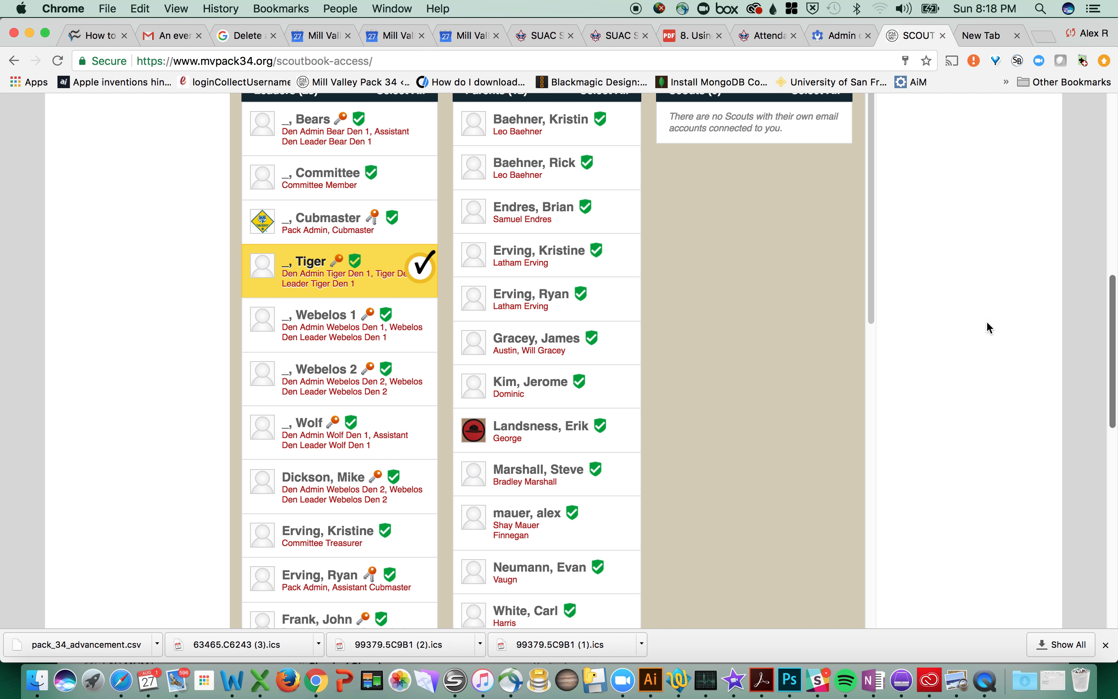
Step: Scroll down past the recipient lists to the empty Subject and Message fields
{"action": "mouse_move", "coordinate": [1111, 309]}
{"action": "left_mouse_down"}
{"action": "mouse_move", "coordinate": [1108, 462]}
{"action": "mouse_move", "coordinate": [1108, 326]}
{"action": "left_mouse_up"}
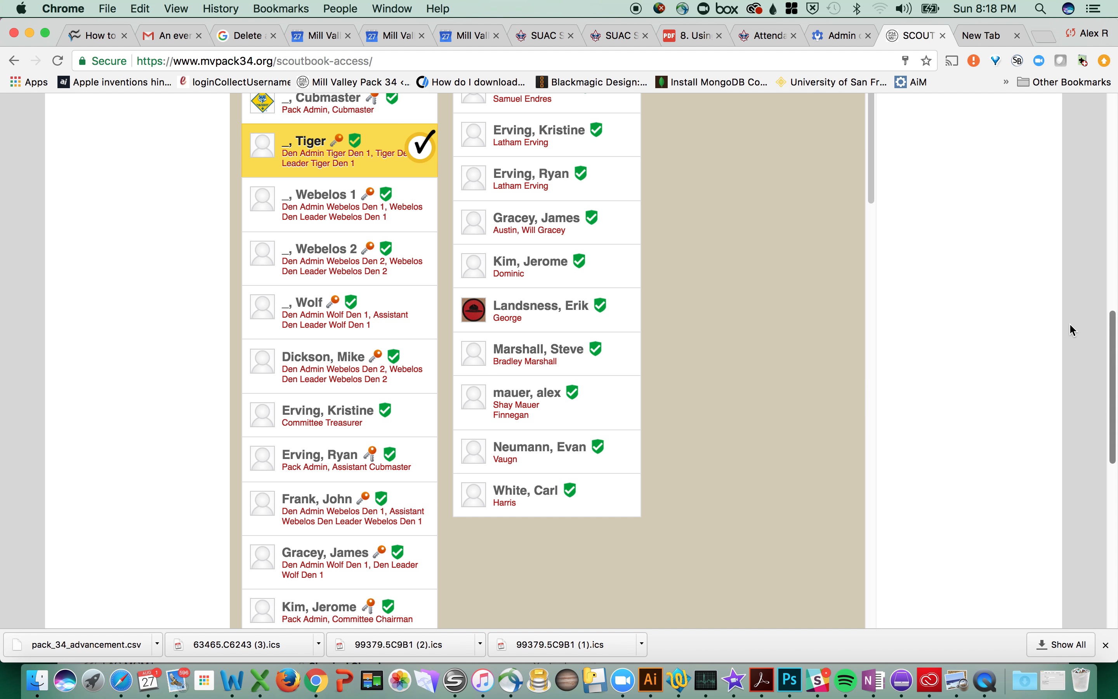
{"action": "left_click_drag", "start_coordinate": [1113, 324], "coordinate": [1100, 421]}
{"action": "scroll", "coordinate": [842, 325], "scroll_direction": "up", "scroll_amount": 10}
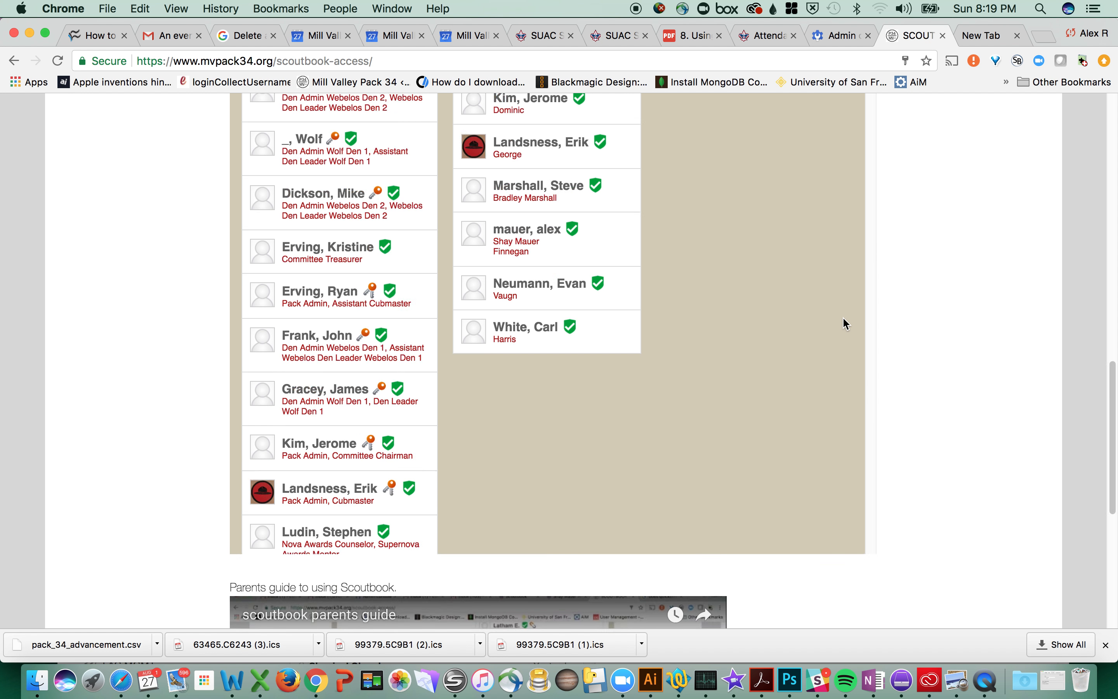
{"action": "left_click_drag", "start_coordinate": [868, 242], "coordinate": [871, 693]}
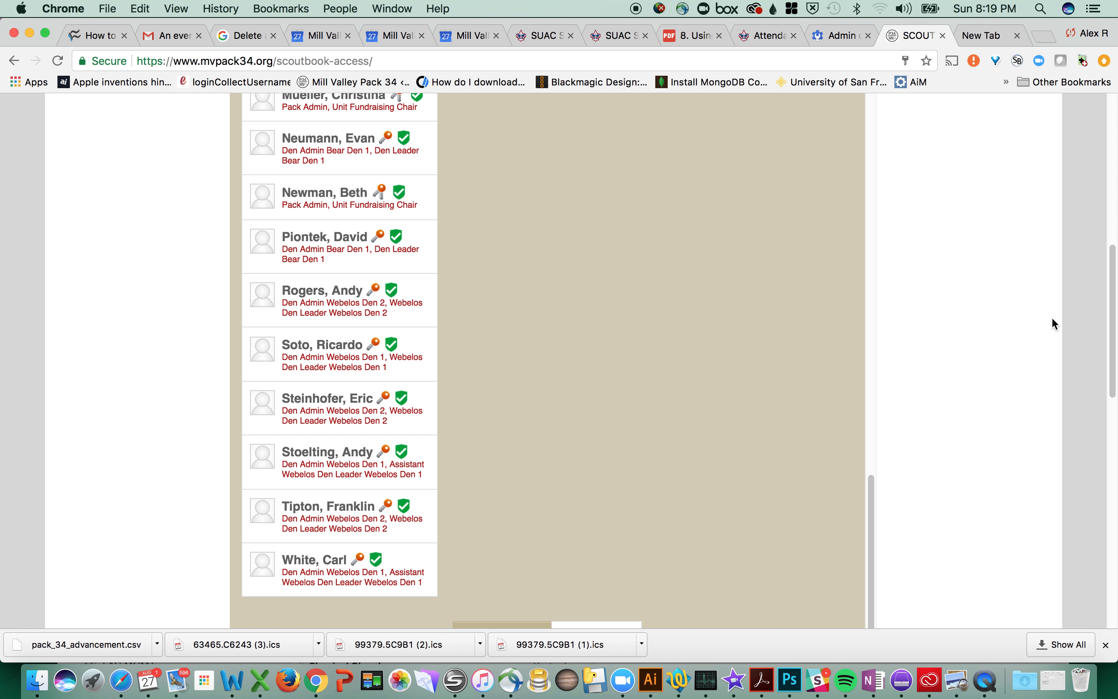
{"action": "scroll", "coordinate": [1106, 318], "scroll_direction": "down", "scroll_amount": 6}
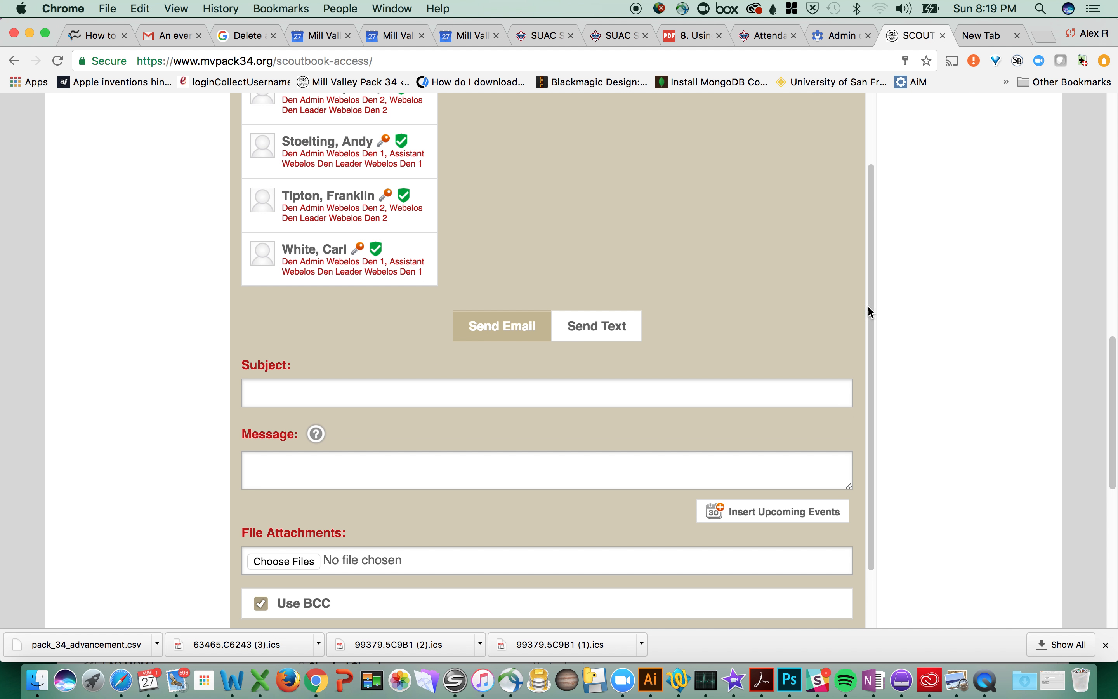
{"action": "scroll", "coordinate": [873, 270], "scroll_direction": "down", "scroll_amount": 3}
Step: Send the Tiger Den 1 leader a message with subject 'email from tiger den' and body 'test 123'
{"action": "left_click", "coordinate": [284, 258]}
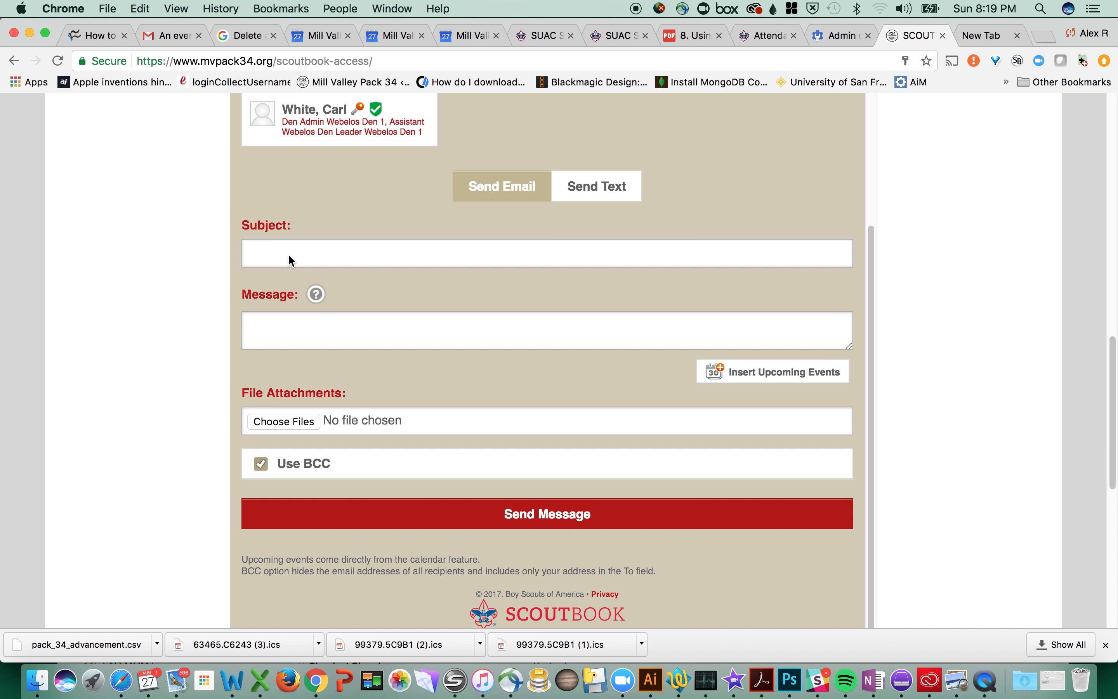
{"action": "type", "text": "email for"}
{"action": "key", "text": "BackSpace"}
{"action": "type", "text": "m"}
{"action": "key", "text": "BackSpace"}
{"action": "key", "text": "BackSpace"}
{"action": "key", "text": "BackSpace"}
{"action": "type", "text": "rom tiger d"}
{"action": "key", "text": "Tab"}
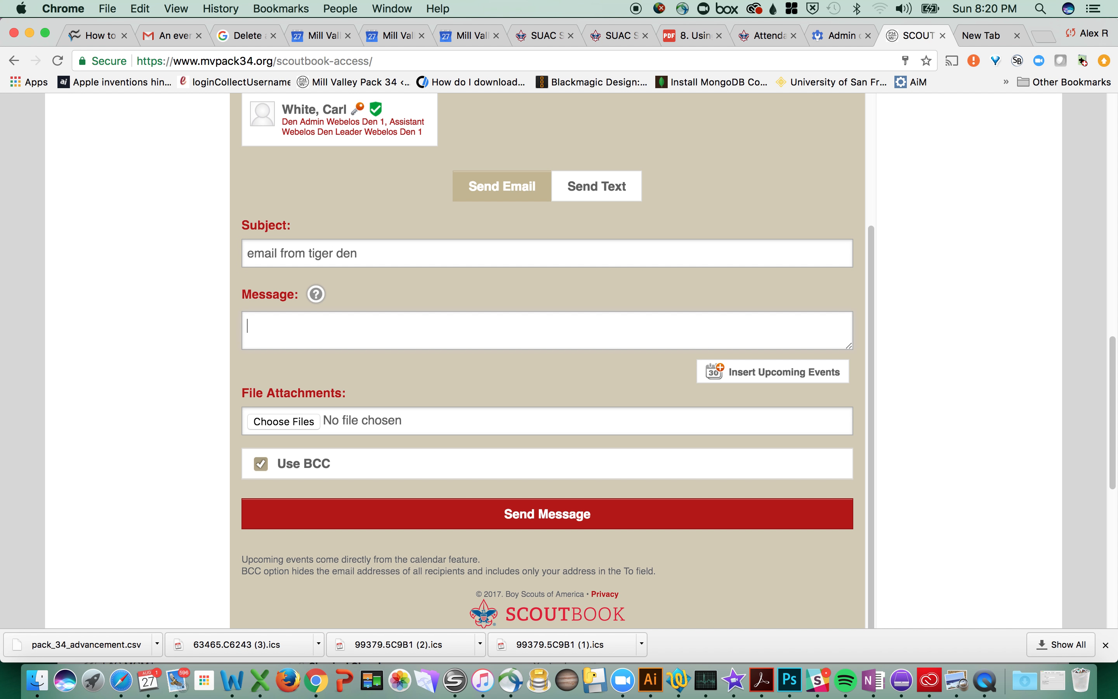
{"action": "type", "text": "test 123"}
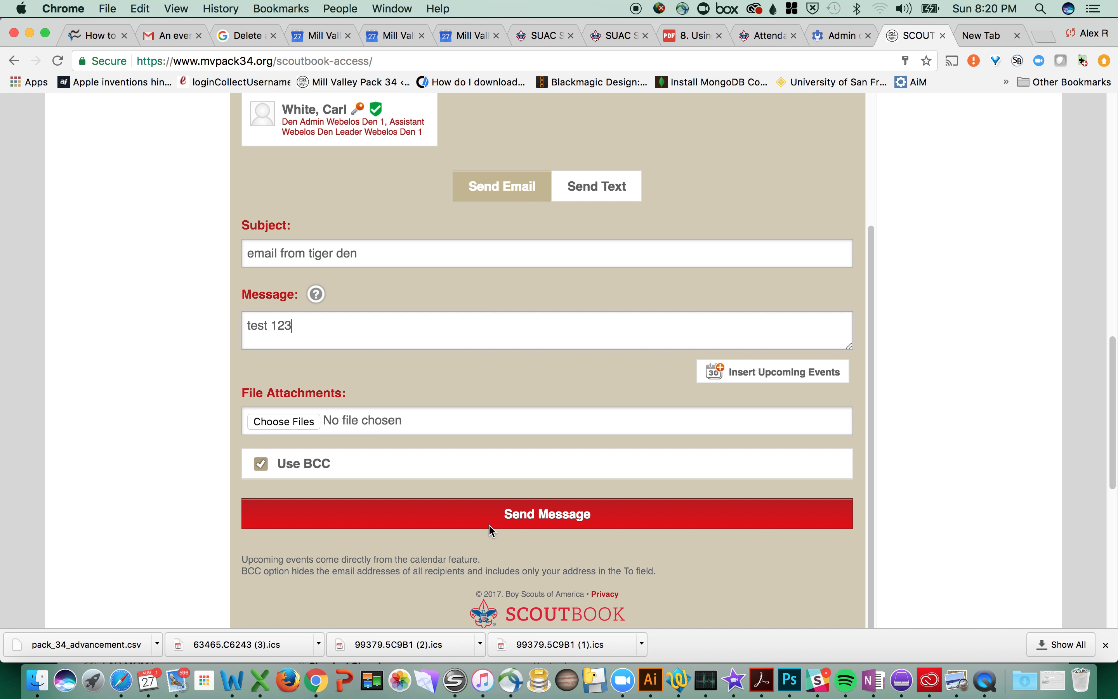
{"action": "left_click", "coordinate": [526, 520]}
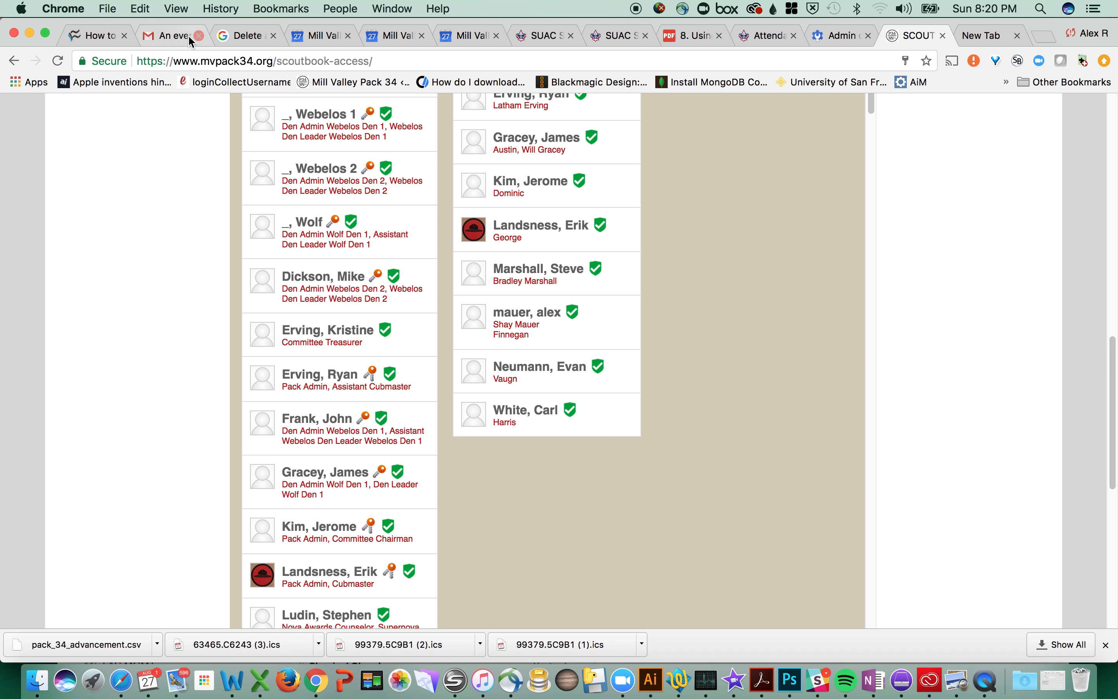
Step: Go back to the Gmail inbox and open the new '[Pack 34 Tigers] email from tiger den' message
{"action": "left_click", "coordinate": [175, 37]}
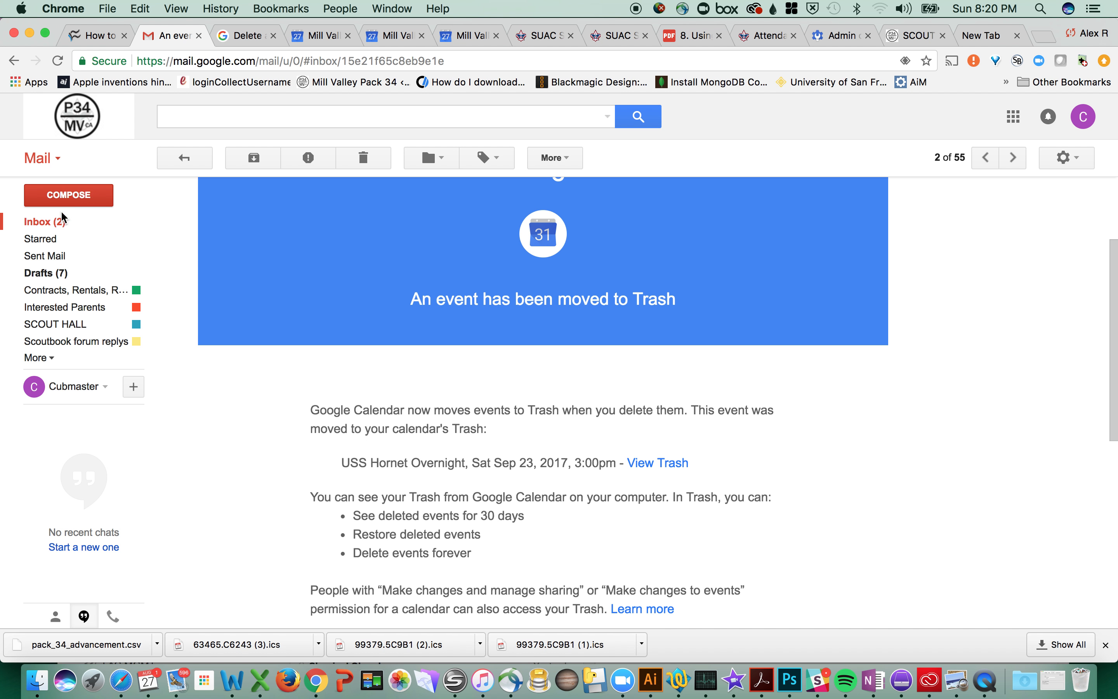
{"action": "left_click", "coordinate": [38, 221]}
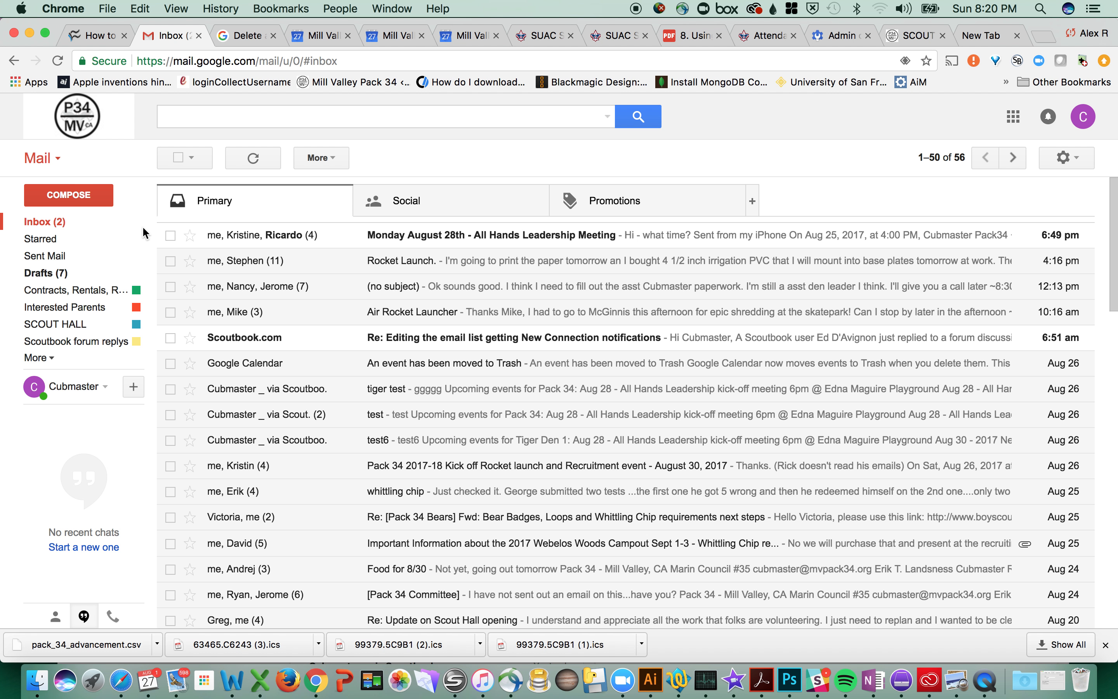
{"action": "mouse_move", "coordinate": [963, 66]}
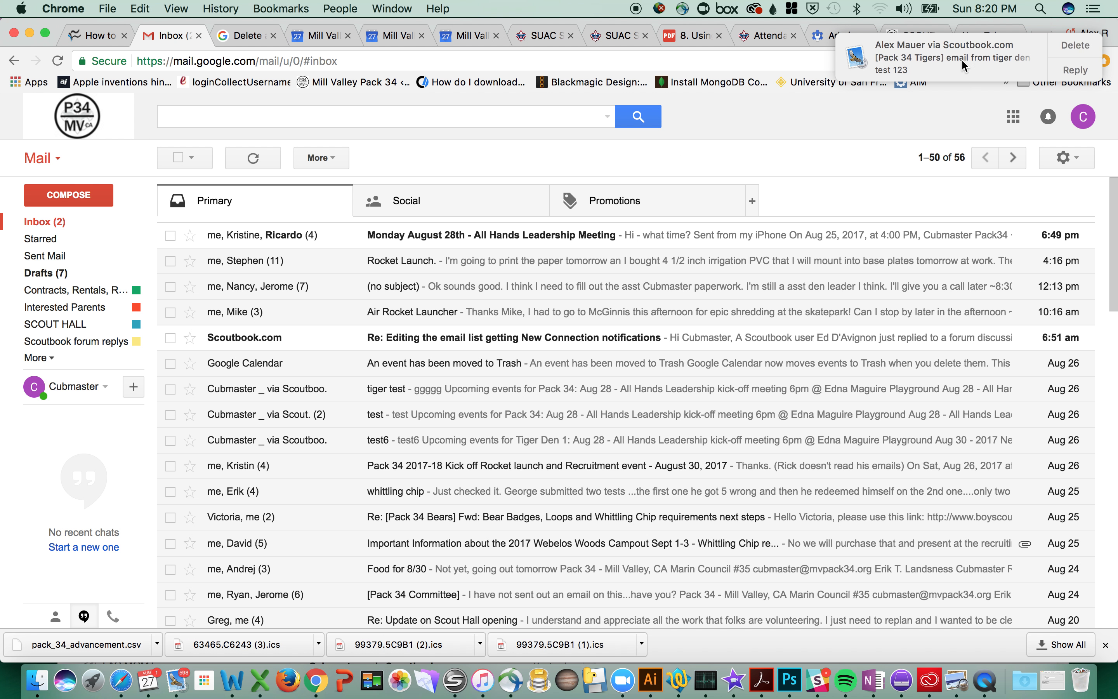
{"action": "left_click", "coordinate": [961, 55]}
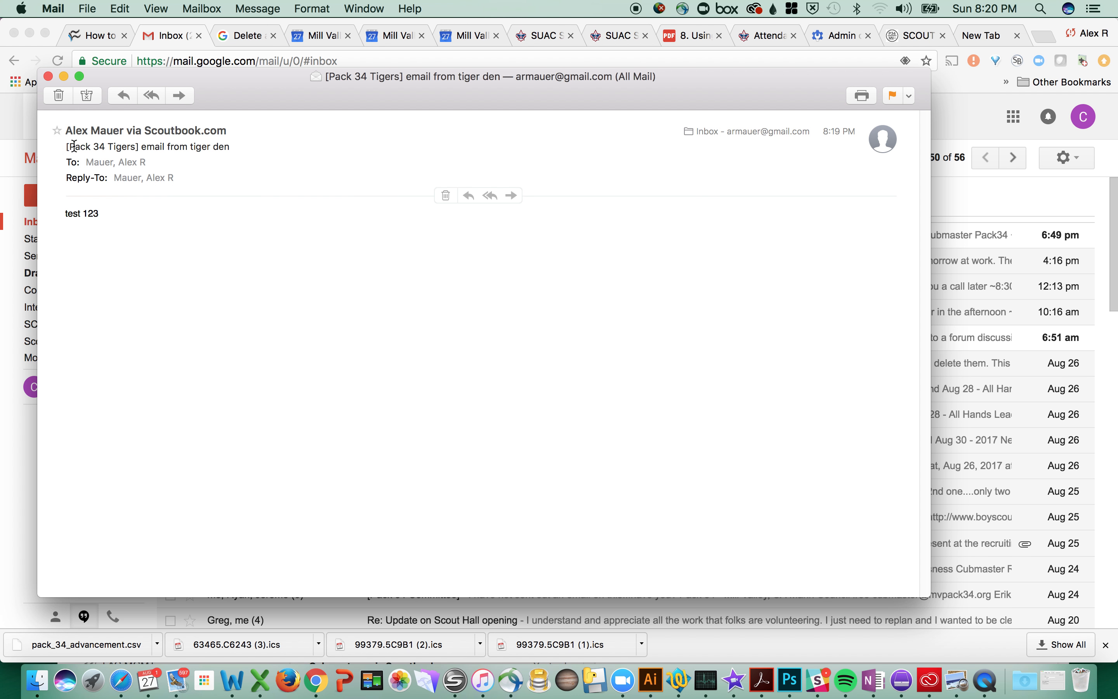
Step: Start a reply to the tiger den email, inspect its recipient address, and discard the draft
{"action": "left_click", "coordinate": [122, 95]}
{"action": "left_click", "coordinate": [146, 136]}
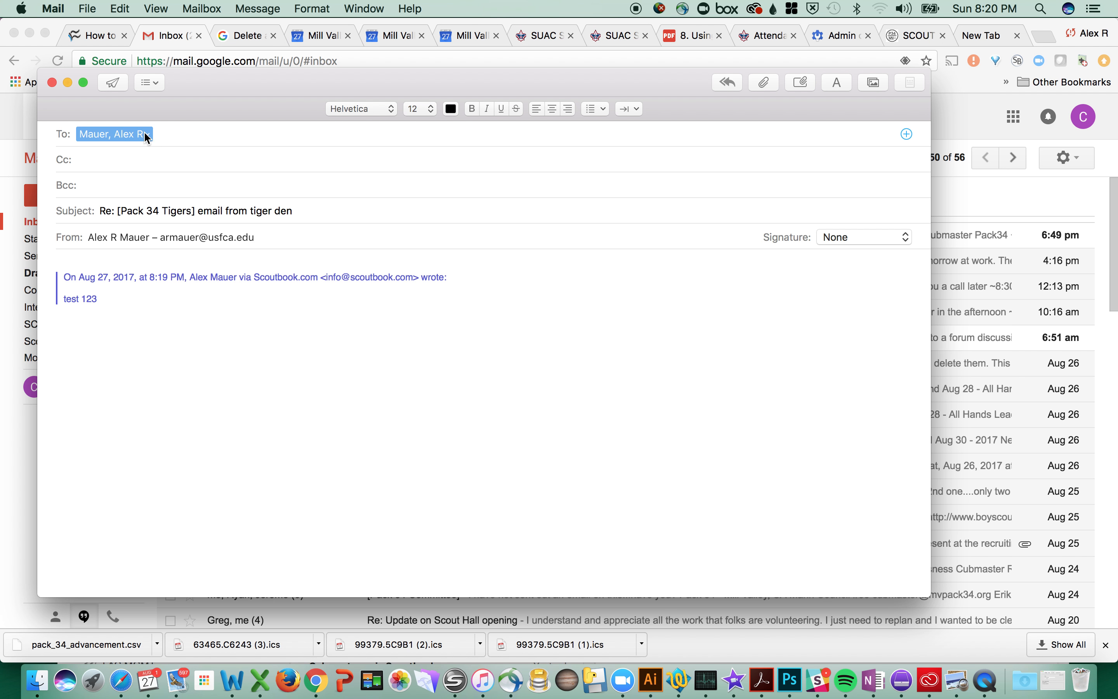
{"action": "left_click", "coordinate": [146, 136]}
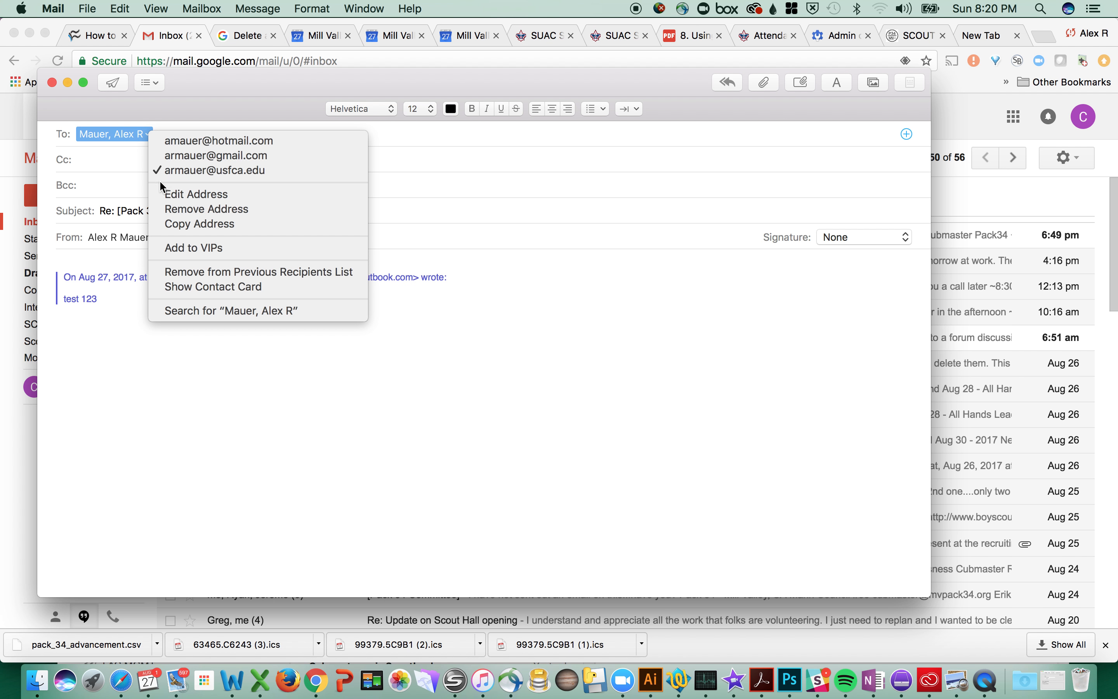
{"action": "left_click", "coordinate": [128, 149]}
{"action": "left_click", "coordinate": [177, 138]}
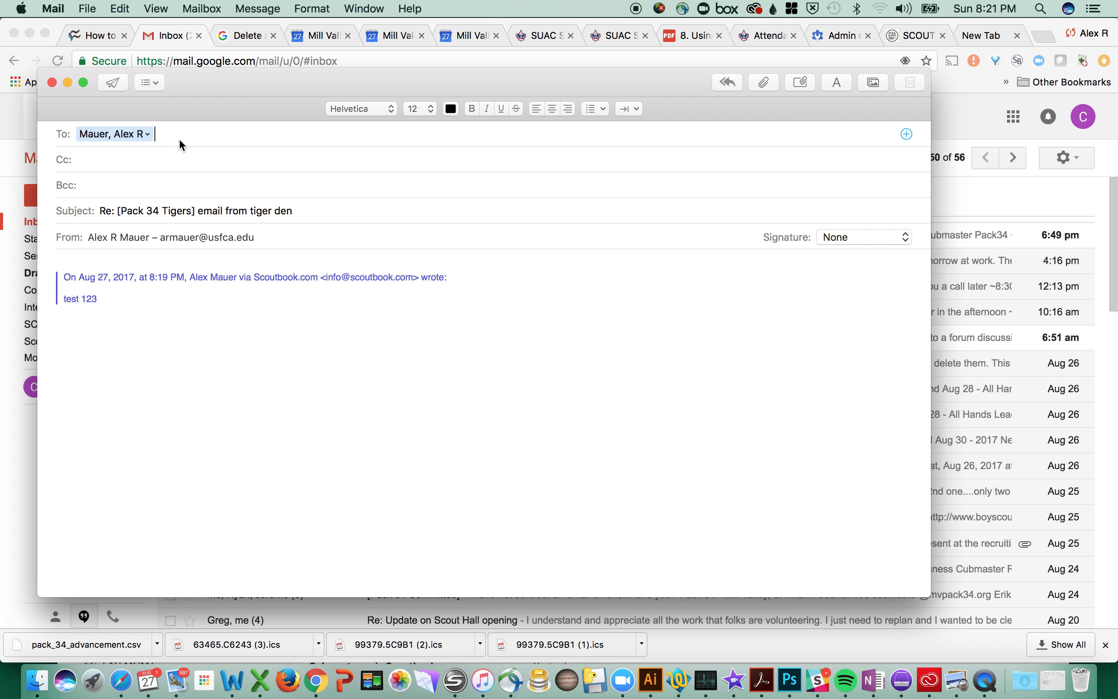
{"action": "left_click", "coordinate": [52, 82]}
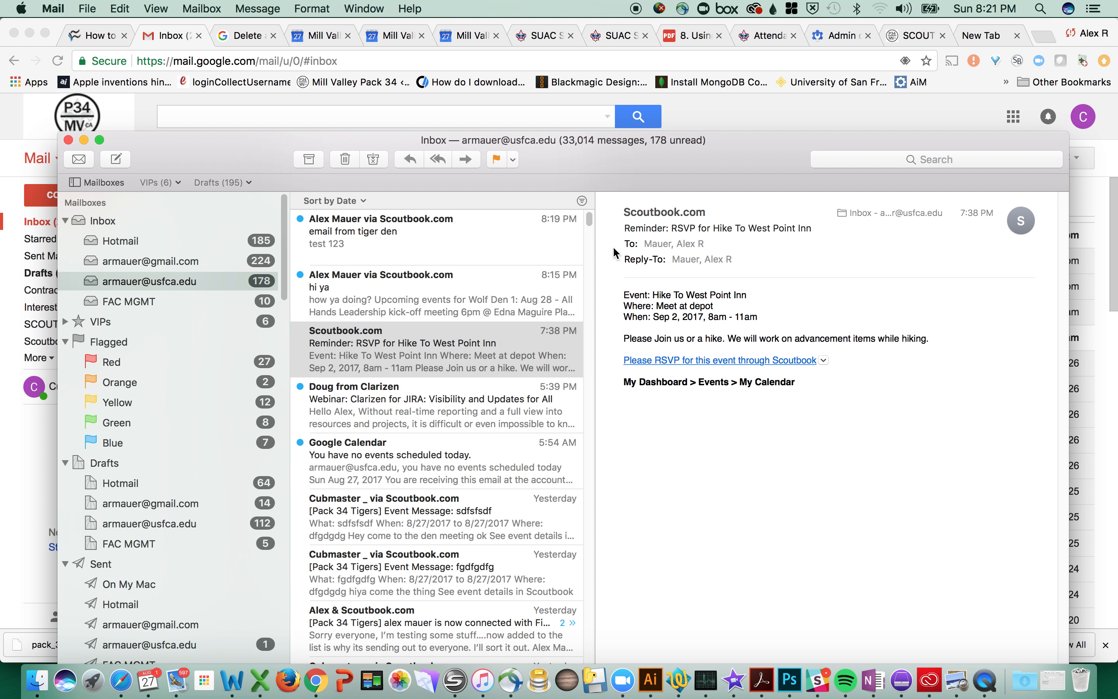
Step: Reply All to the 'email from tiger den' message, check its recipients, close the draft, and hide Mail
{"action": "left_click", "coordinate": [390, 245]}
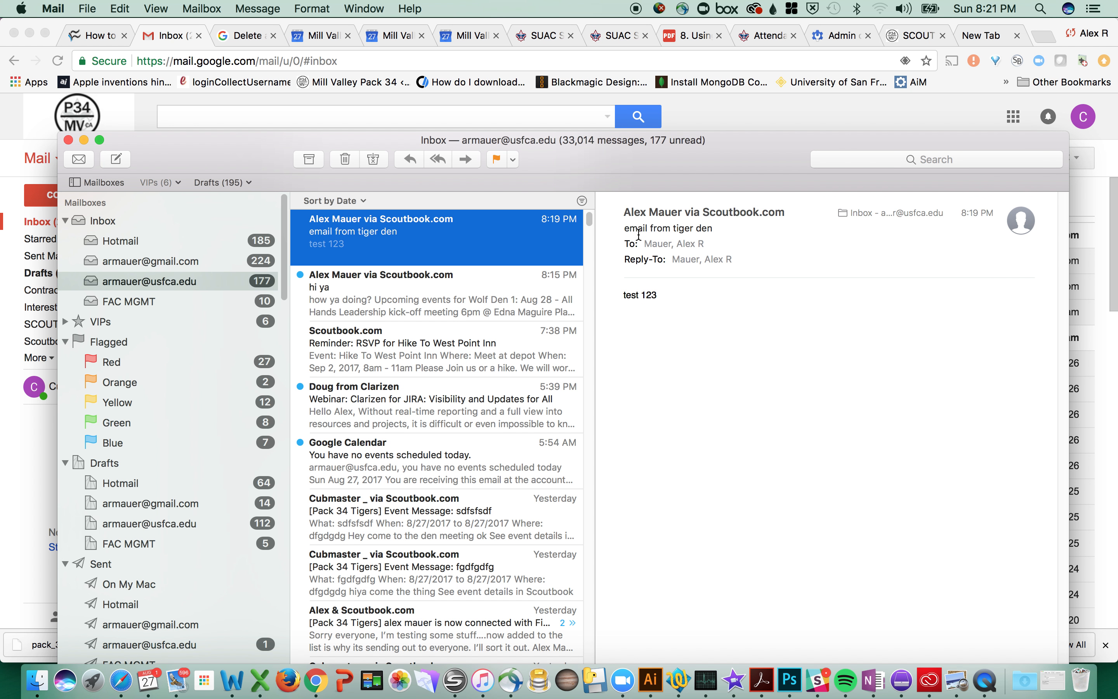
{"action": "left_click", "coordinate": [437, 160]}
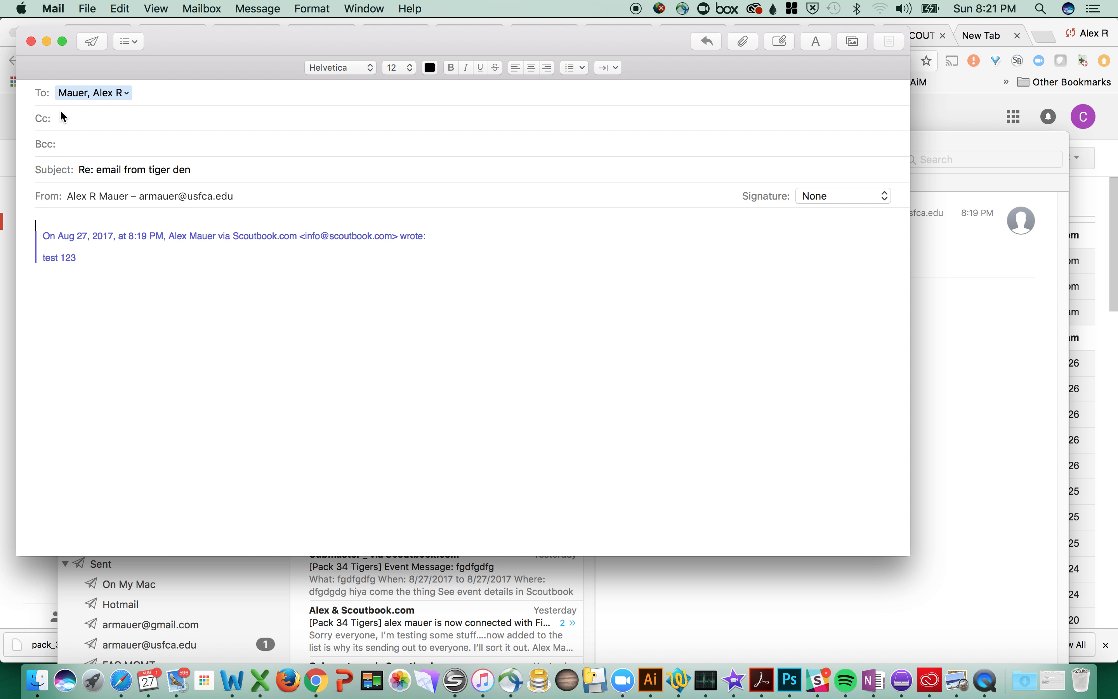
{"action": "left_click", "coordinate": [151, 104]}
{"action": "left_click", "coordinate": [31, 42]}
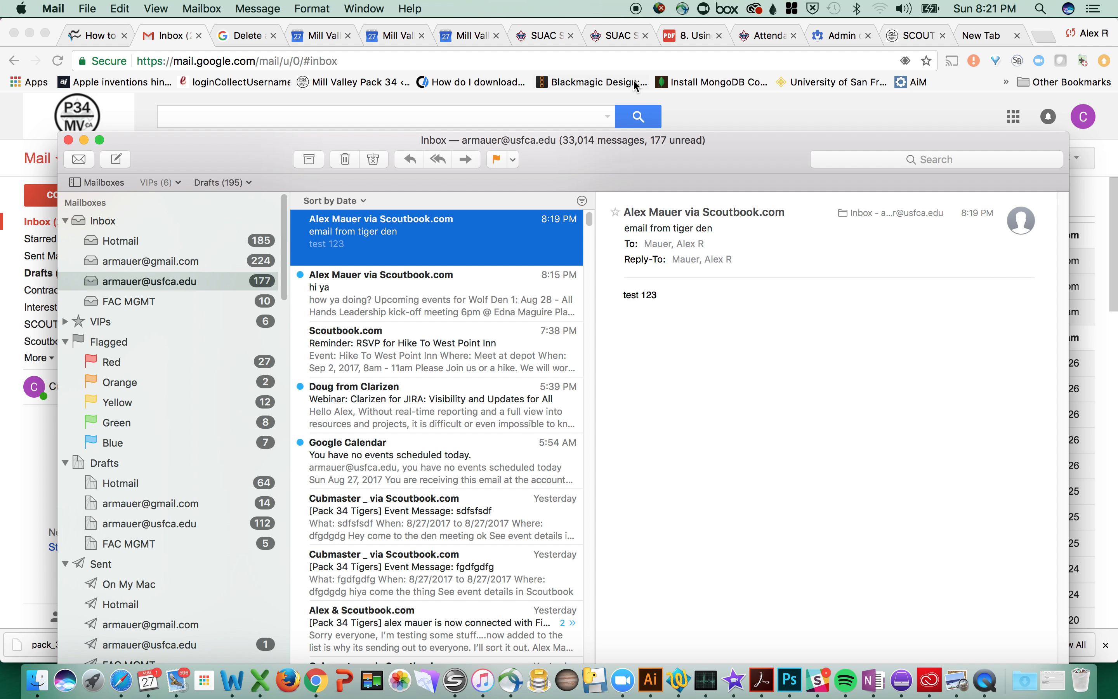
{"action": "key", "text": "super+w"}
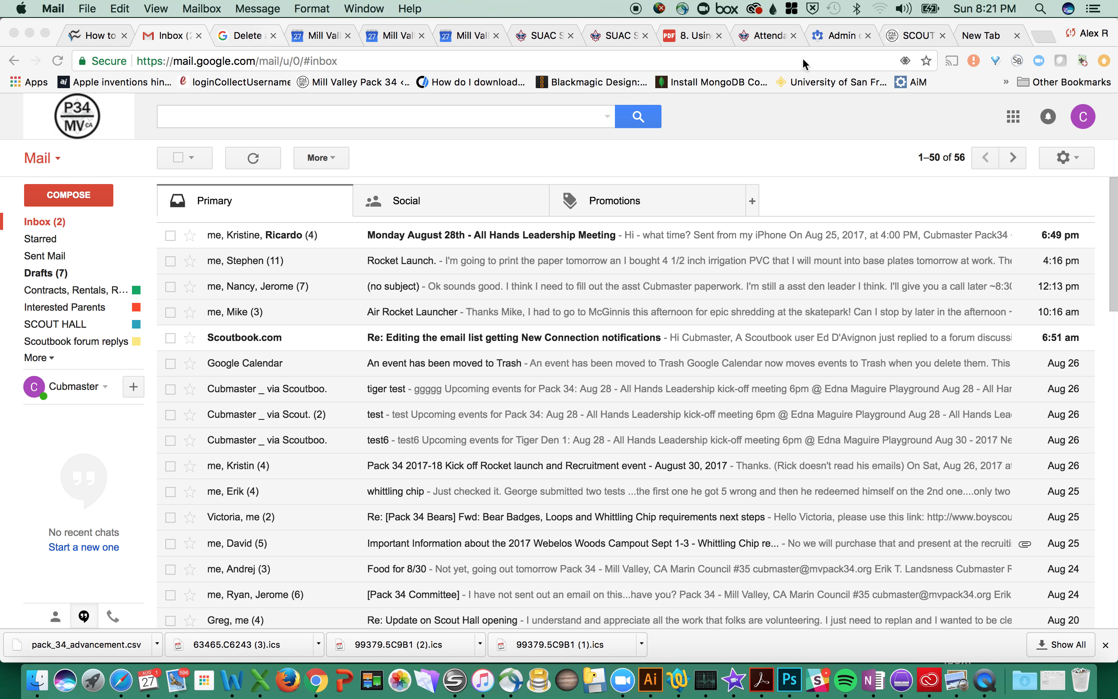
Step: In the Scoutbook tab, check the Tiger den leader as a recipient
{"action": "left_click", "coordinate": [906, 35]}
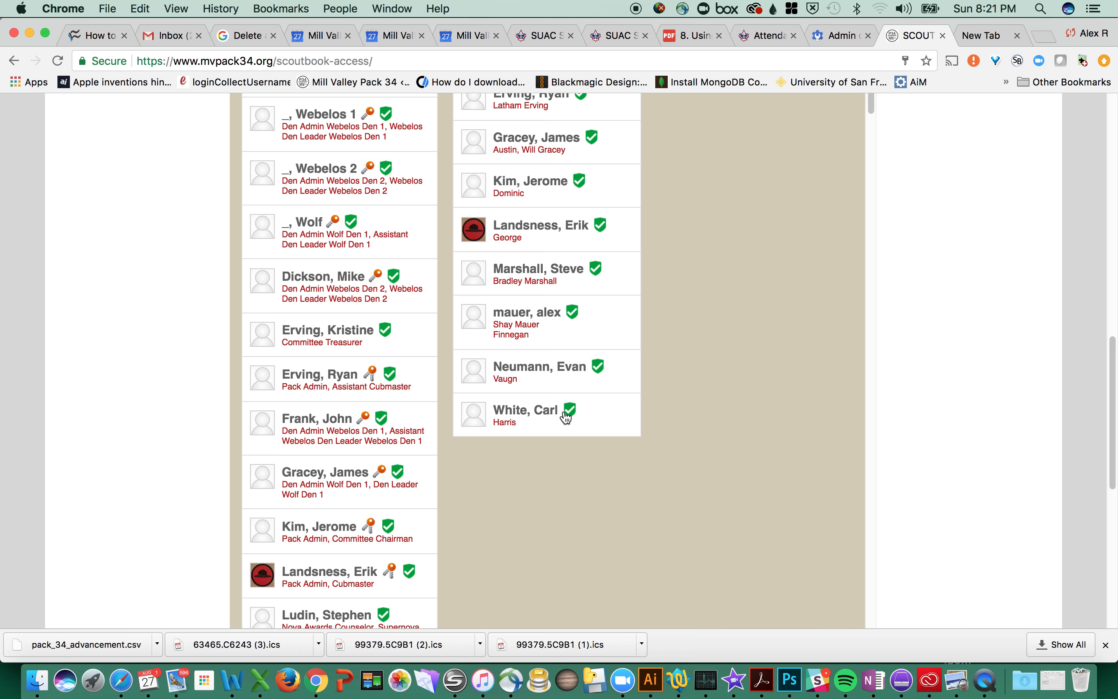
{"action": "scroll", "coordinate": [566, 414], "scroll_direction": "up", "scroll_amount": 6}
{"action": "left_click", "coordinate": [307, 405]}
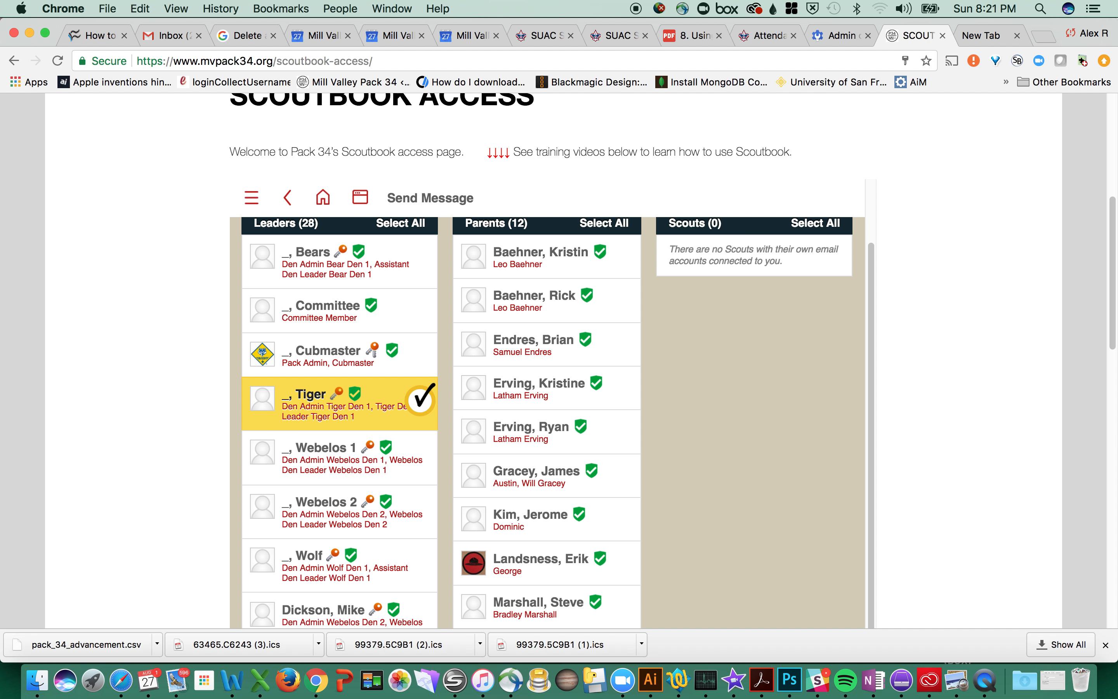
{"action": "scroll", "coordinate": [1002, 421], "scroll_direction": "down", "scroll_amount": 15}
{"action": "scroll", "coordinate": [652, 345], "scroll_direction": "up", "scroll_amount": 6}
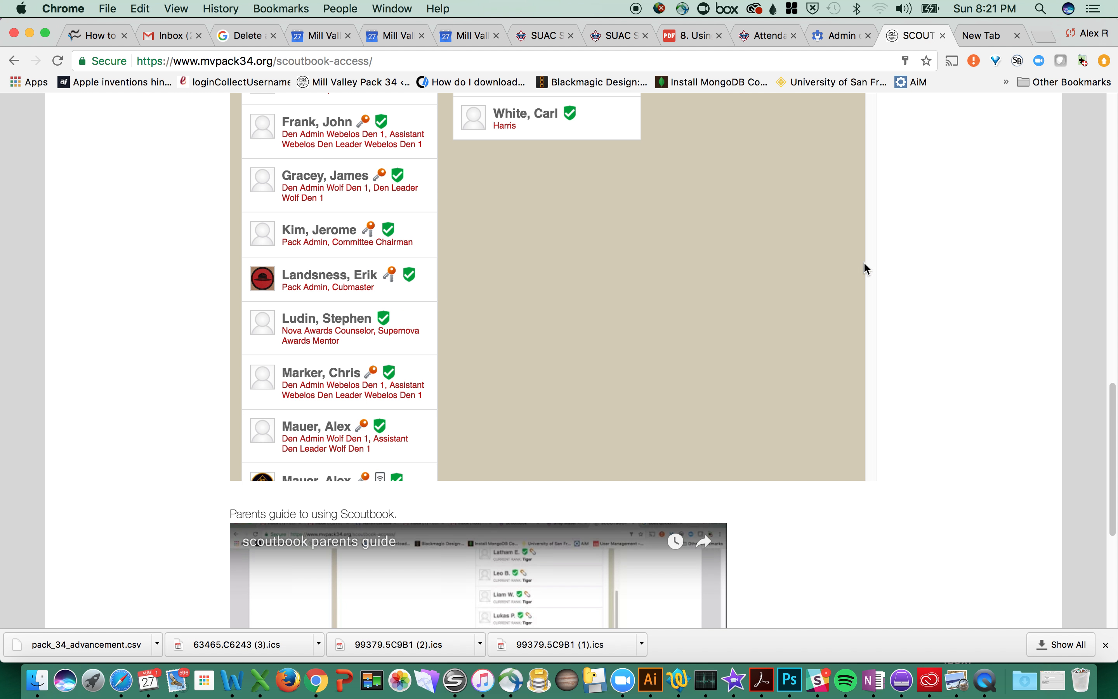
{"action": "scroll", "coordinate": [761, 299], "scroll_direction": "down", "scroll_amount": 15}
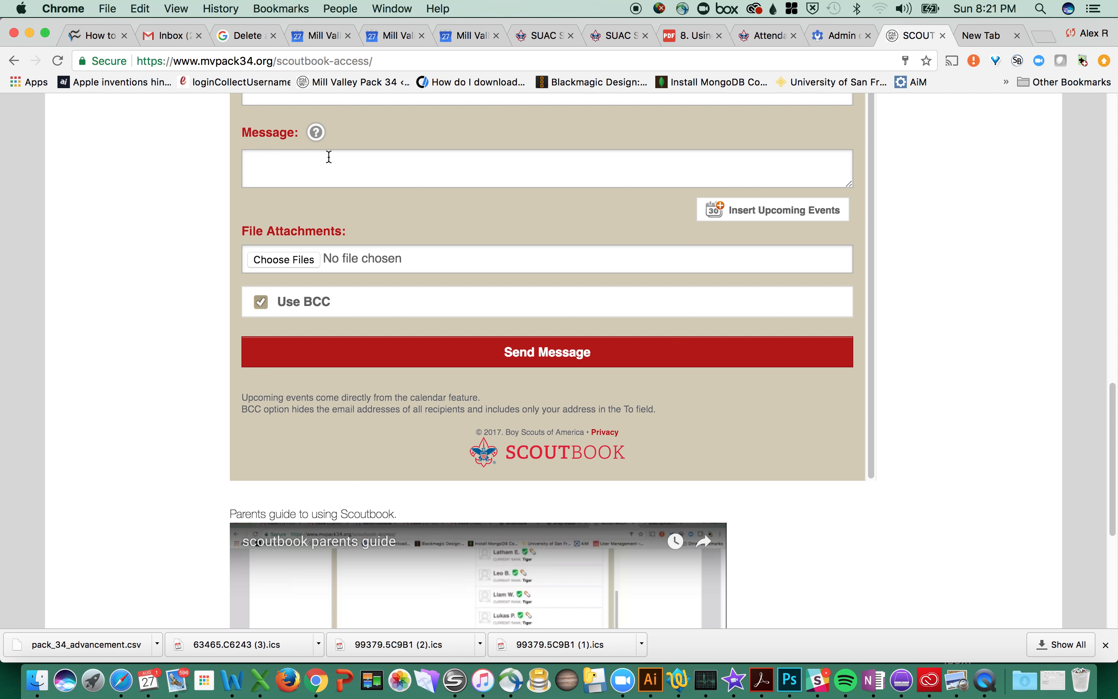
{"action": "scroll", "coordinate": [328, 155], "scroll_direction": "up", "scroll_amount": 3}
Step: Enter subject 'test' and message body 'test', then send the message
{"action": "left_click", "coordinate": [415, 227]}
{"action": "type", "text": "test"}
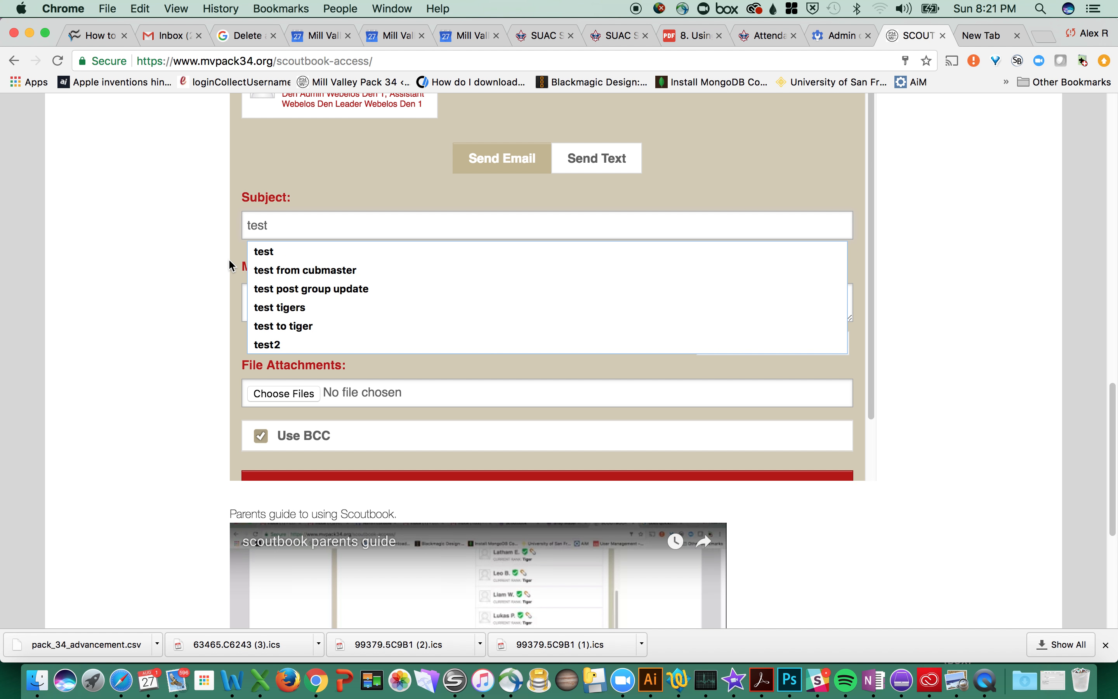
{"action": "key", "text": "Tab"}
{"action": "type", "text": "test"}
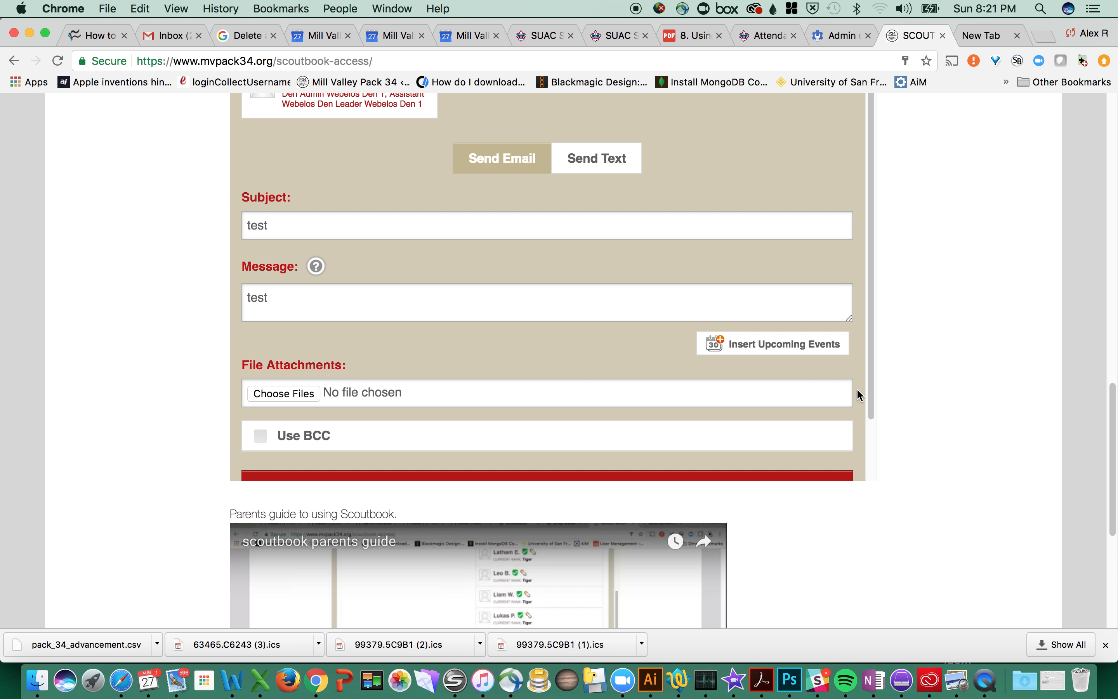
{"action": "scroll", "coordinate": [882, 395], "scroll_direction": "up", "scroll_amount": 15}
{"action": "scroll", "coordinate": [881, 393], "scroll_direction": "down", "scroll_amount": 15}
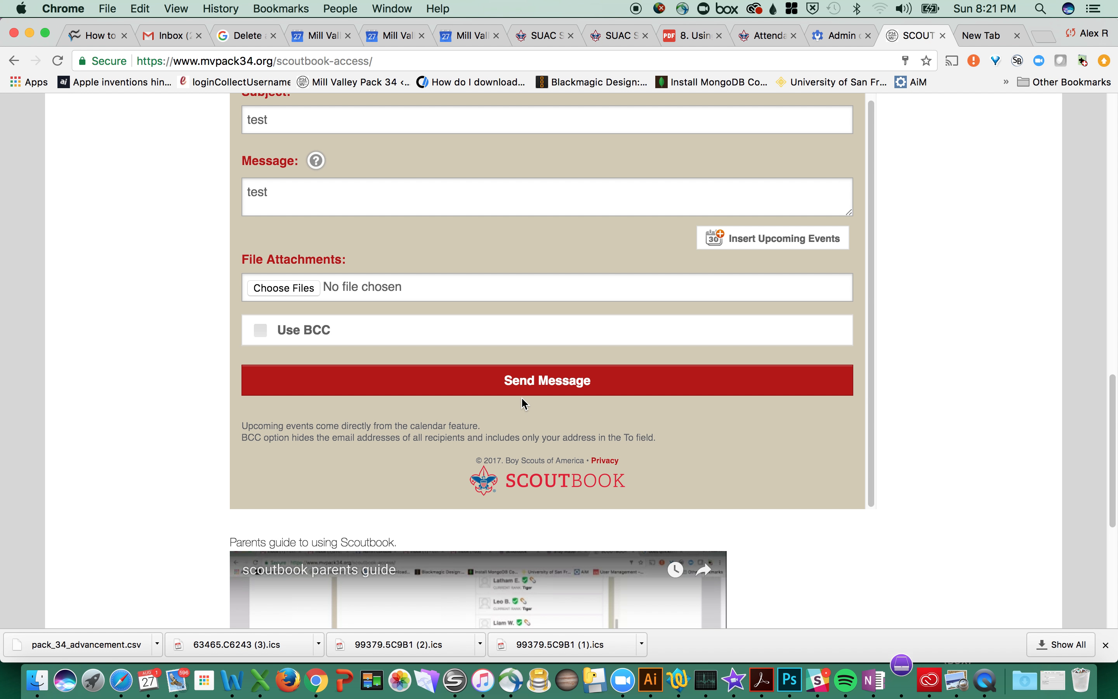
{"action": "left_click", "coordinate": [527, 388]}
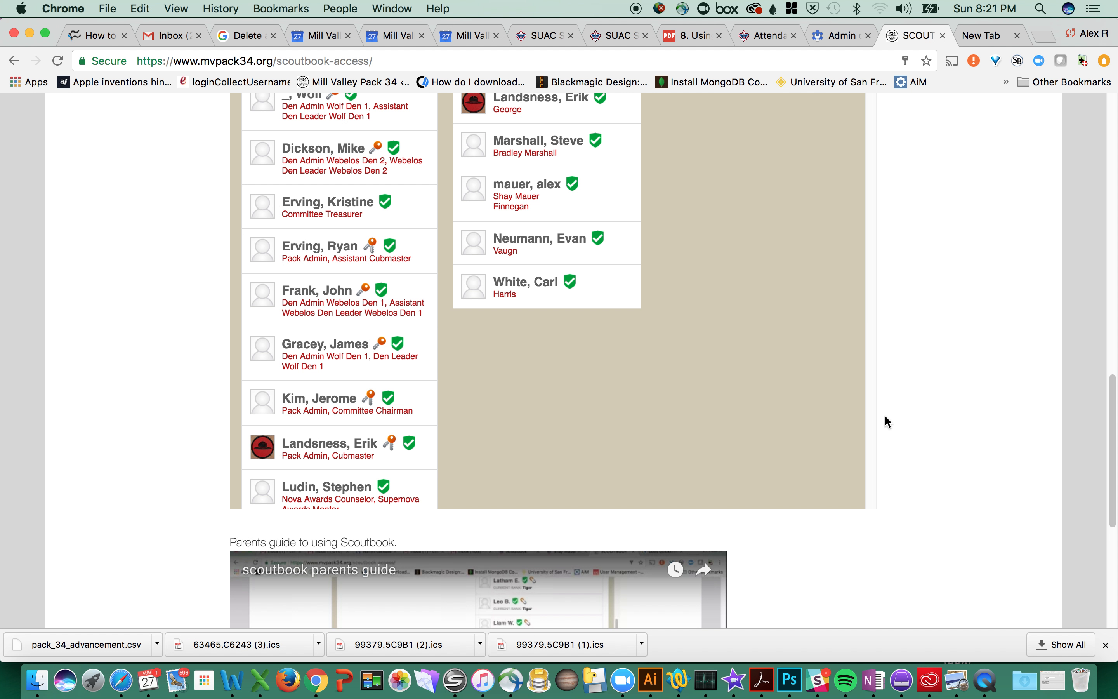
{"action": "scroll", "coordinate": [883, 414], "scroll_direction": "up", "scroll_amount": 15}
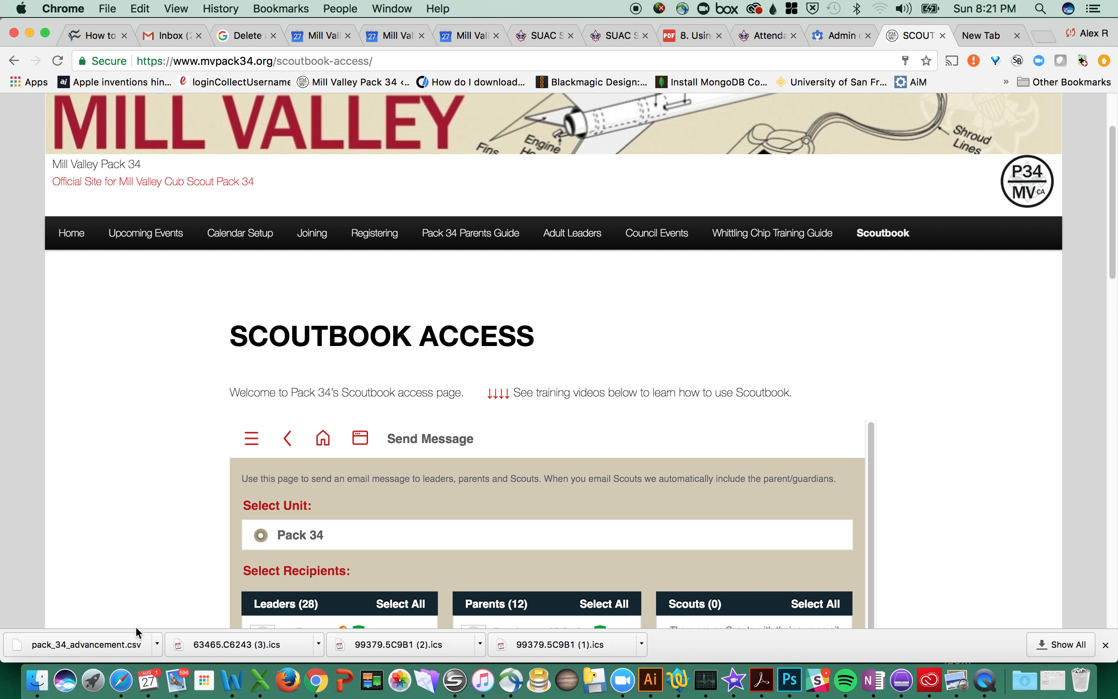
Step: In Mail, open the new '[Pack 34 Tigers] test' message, check its Tiger den list address, and Reply All
{"action": "left_click", "coordinate": [185, 667]}
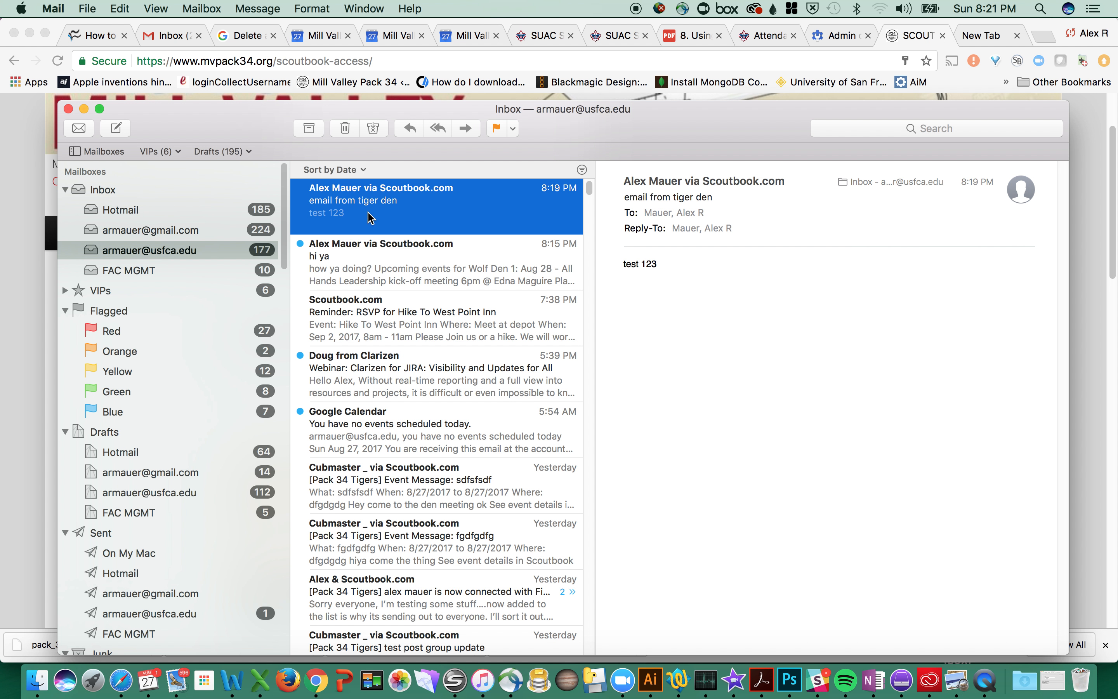
{"action": "left_click", "coordinate": [352, 280]}
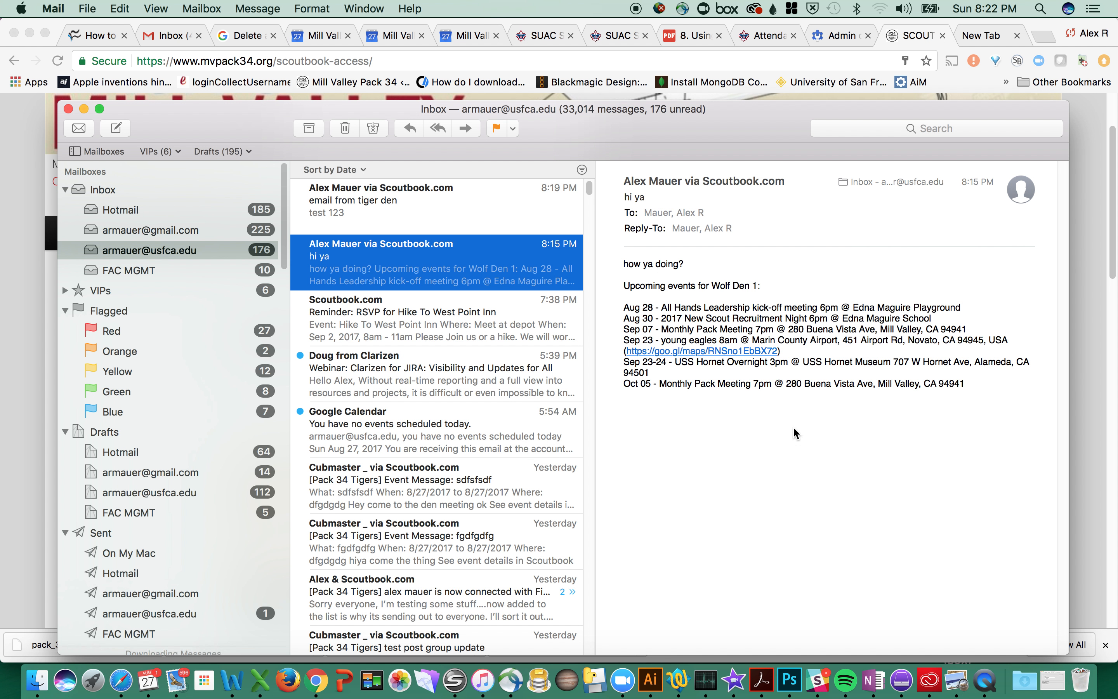
{"action": "left_click", "coordinate": [921, 63]}
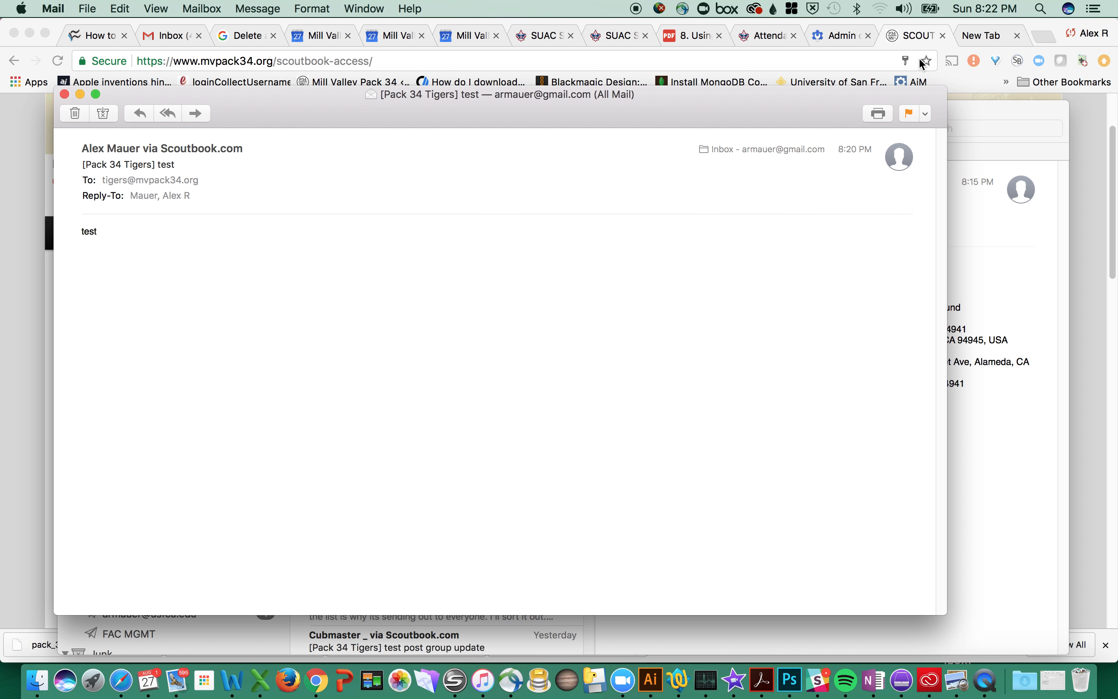
{"action": "left_click", "coordinate": [141, 165]}
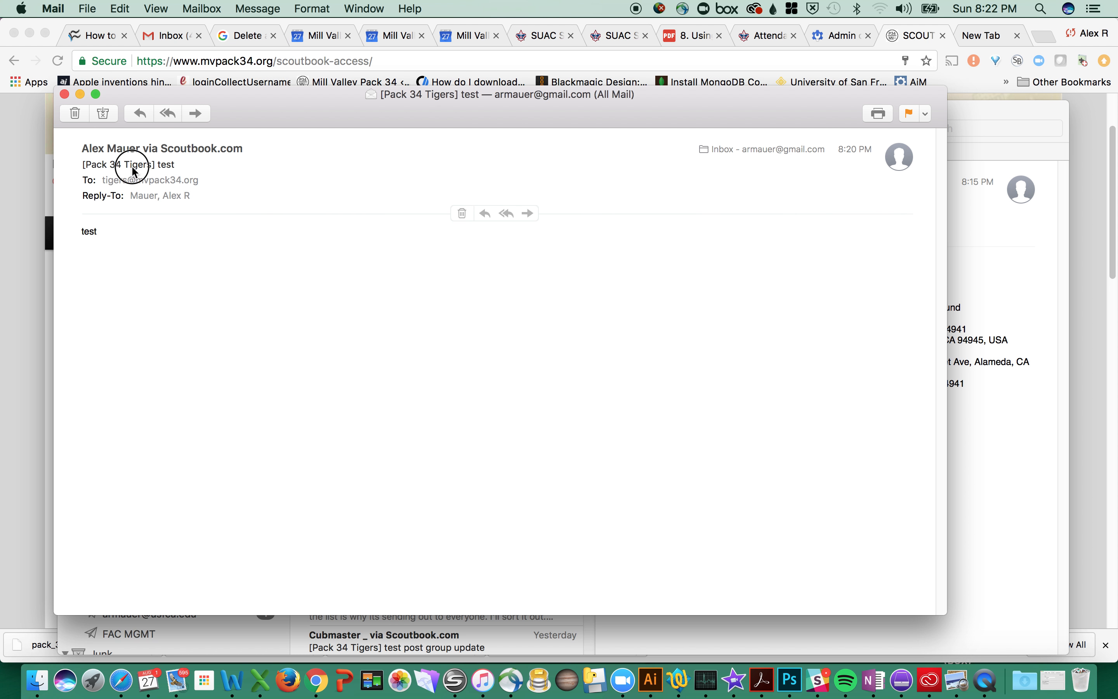
{"action": "left_click", "coordinate": [130, 185]}
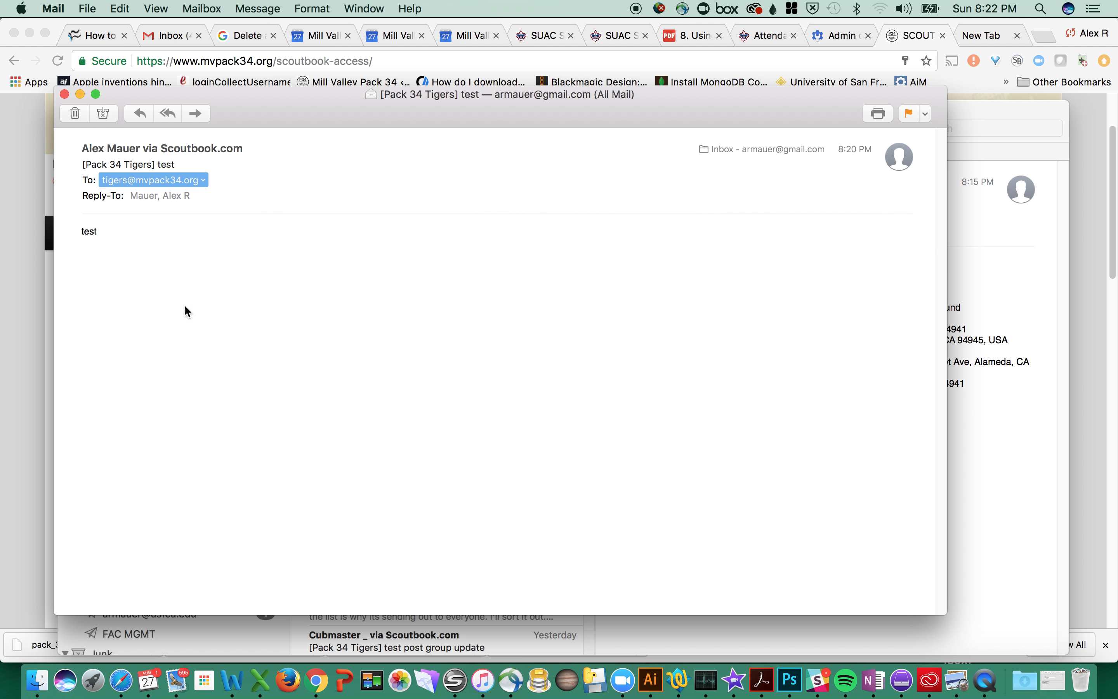
{"action": "left_click", "coordinate": [137, 257]}
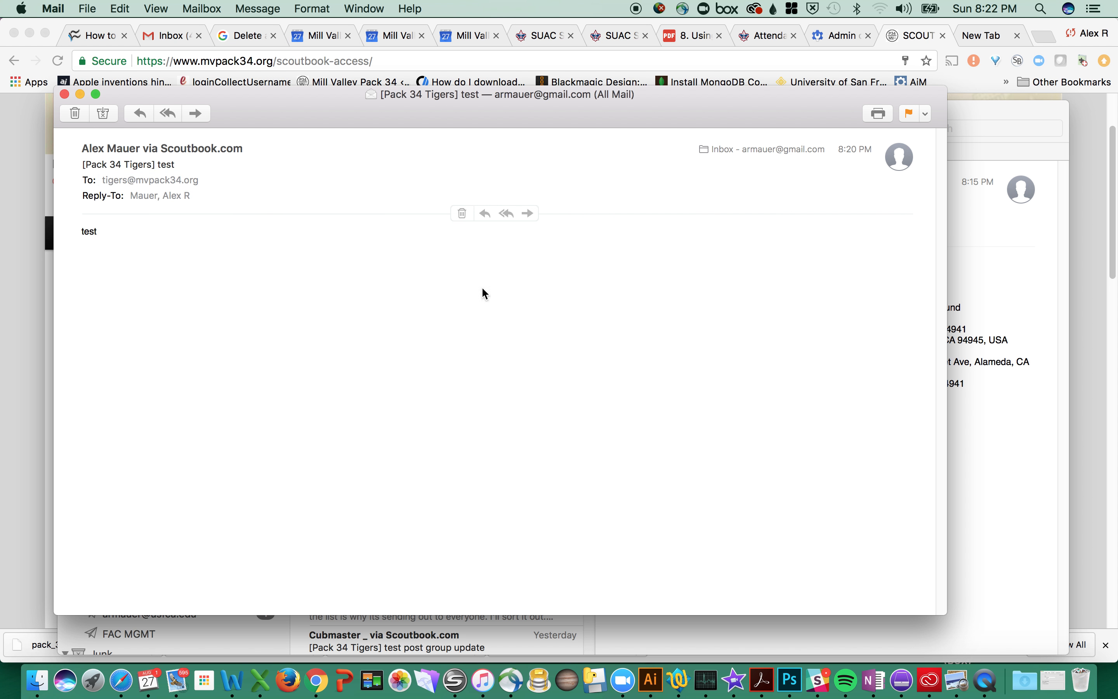
{"action": "left_click", "coordinate": [505, 214]}
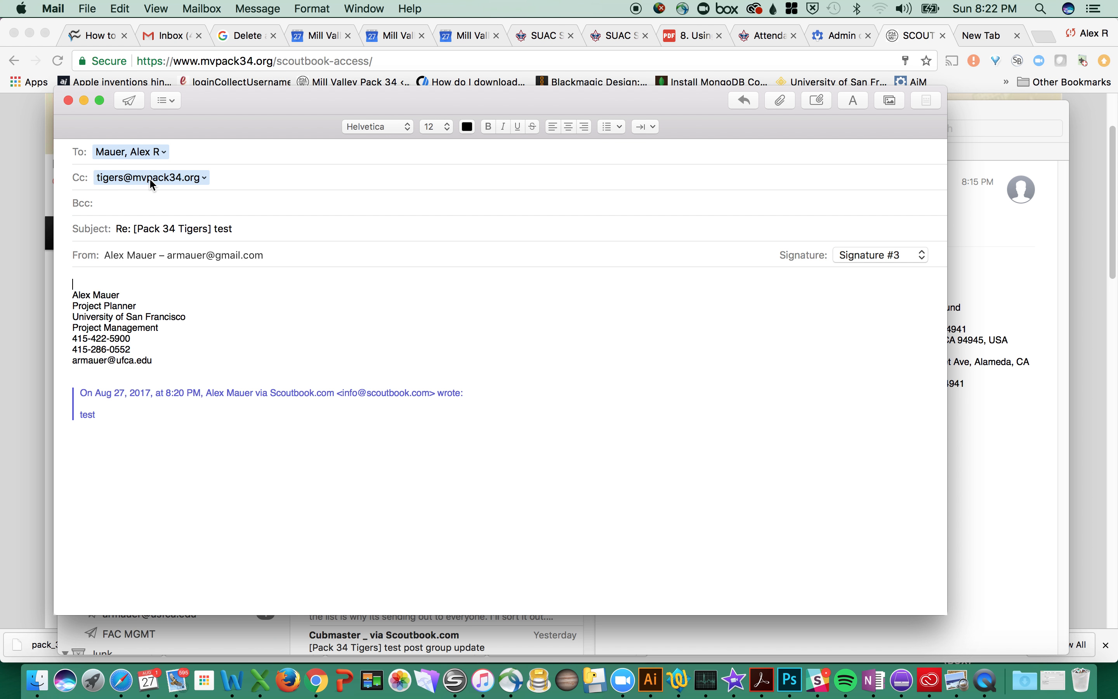
Step: Address the reply to the Tiger den list only, removing your own address, type 're' and send
{"action": "mouse_move", "coordinate": [155, 184]}
{"action": "left_mouse_down"}
{"action": "mouse_move", "coordinate": [280, 170]}
{"action": "mouse_move", "coordinate": [164, 154]}
{"action": "left_mouse_up"}
{"action": "left_click", "coordinate": [163, 157]}
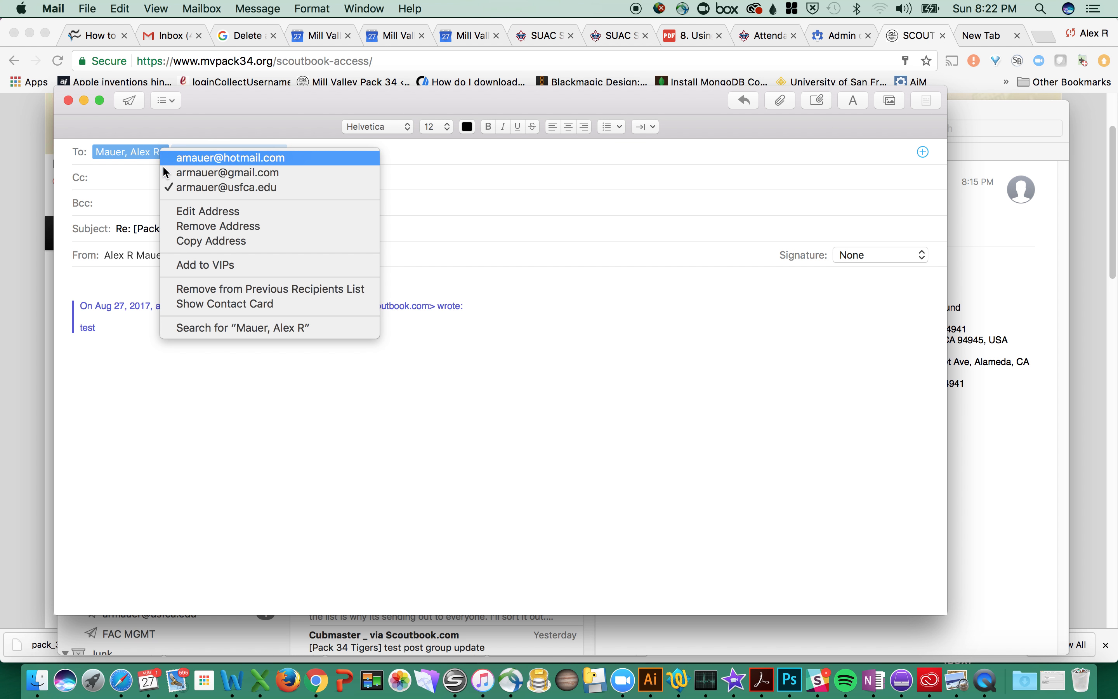
{"action": "left_click", "coordinate": [195, 226]}
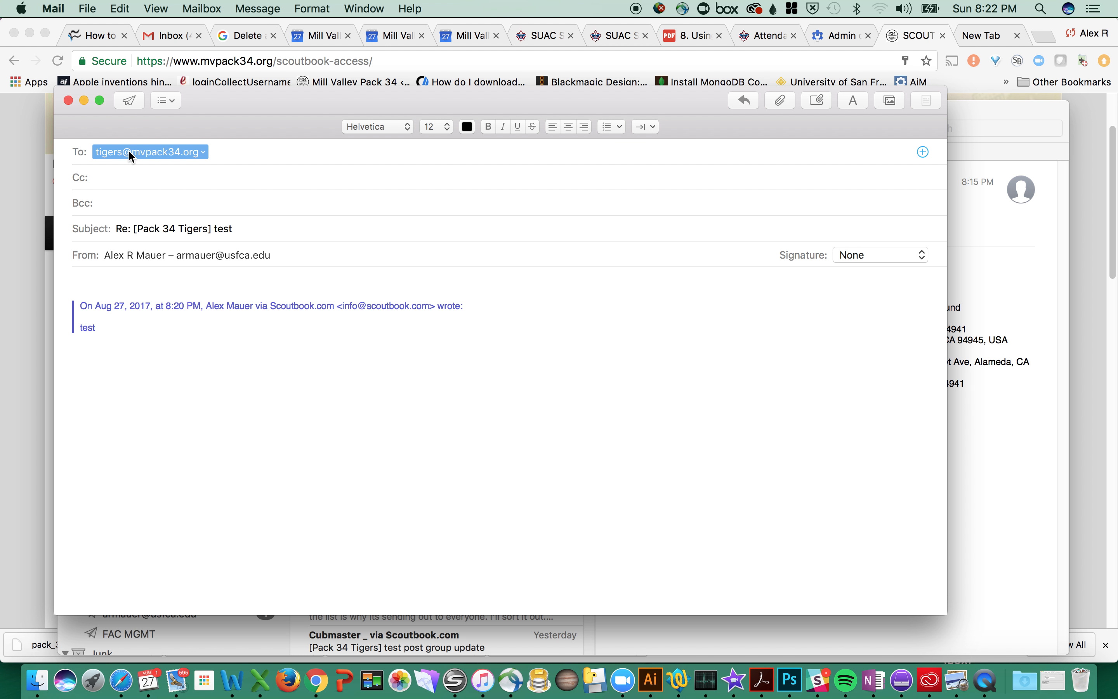
{"action": "left_click", "coordinate": [110, 283]}
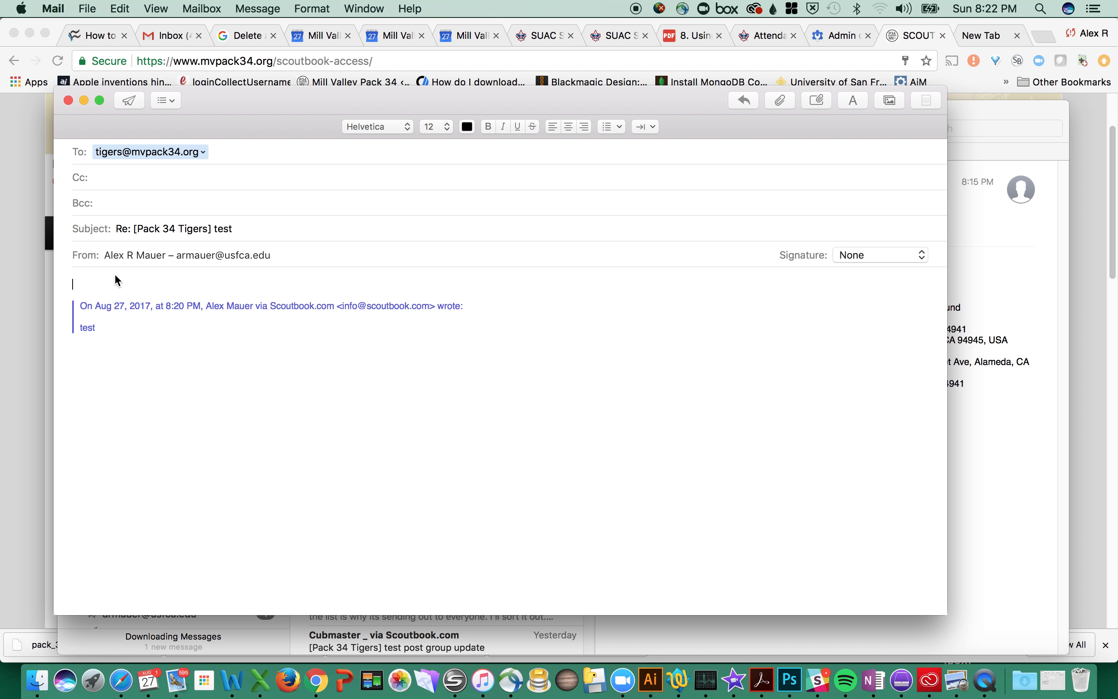
{"action": "type", "text": "respond"}
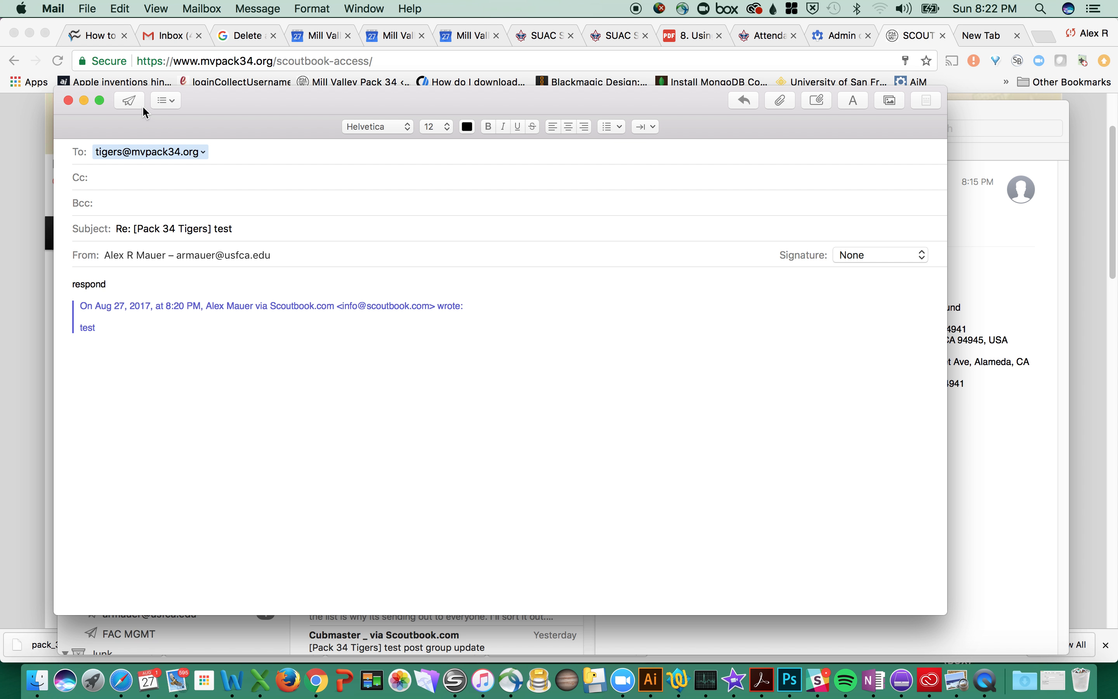
{"action": "left_click", "coordinate": [130, 101]}
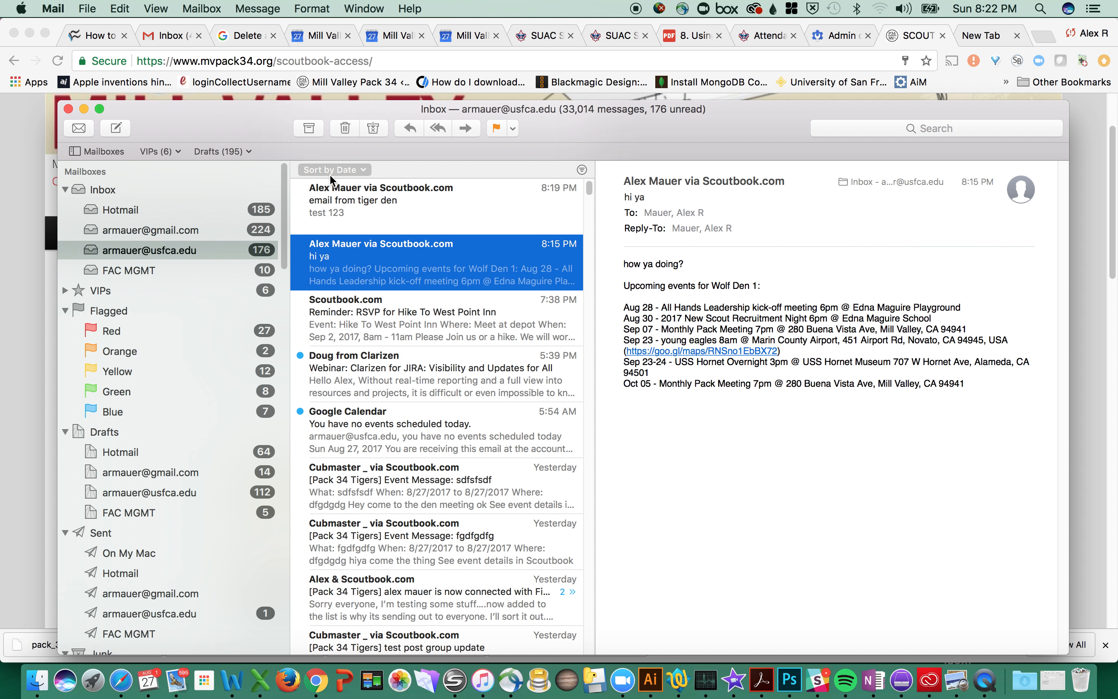
Step: Move the Mail window, check for new mail and open the Tiger den email
{"action": "left_click_drag", "start_coordinate": [228, 121], "coordinate": [210, 71]}
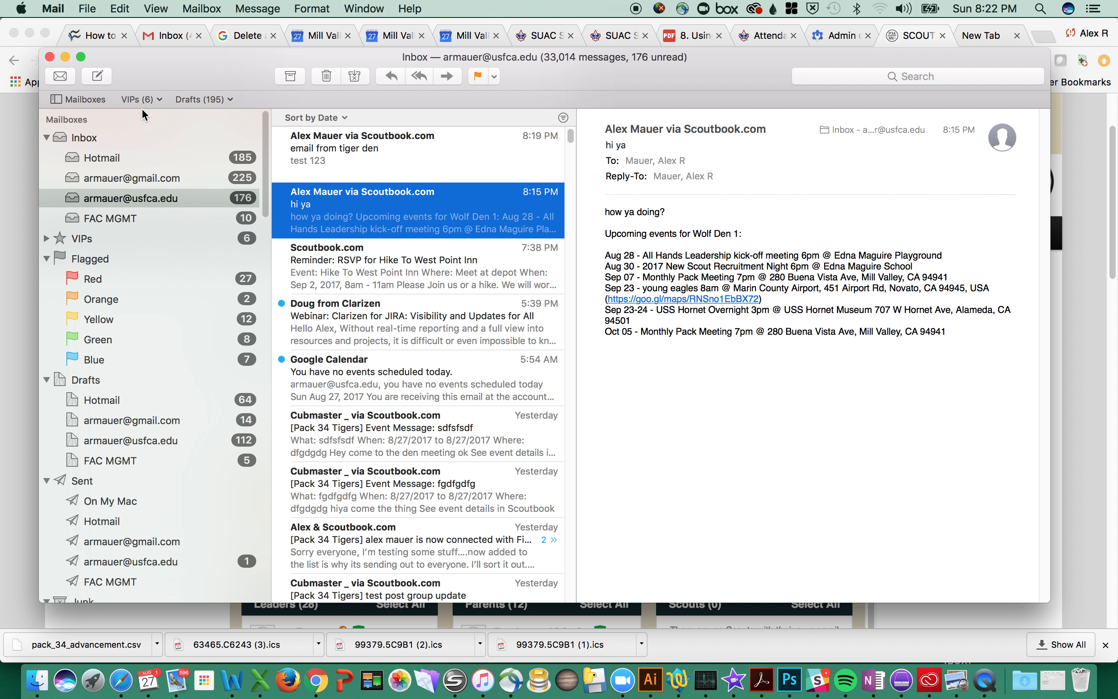
{"action": "left_click", "coordinate": [68, 80]}
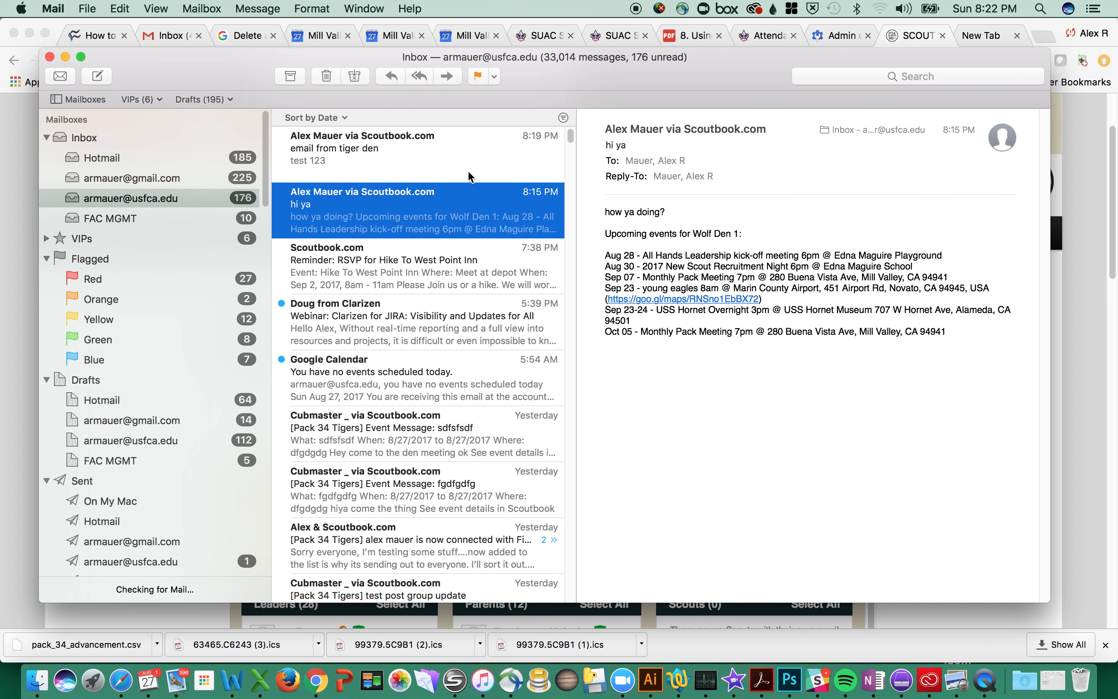
{"action": "left_click", "coordinate": [447, 165]}
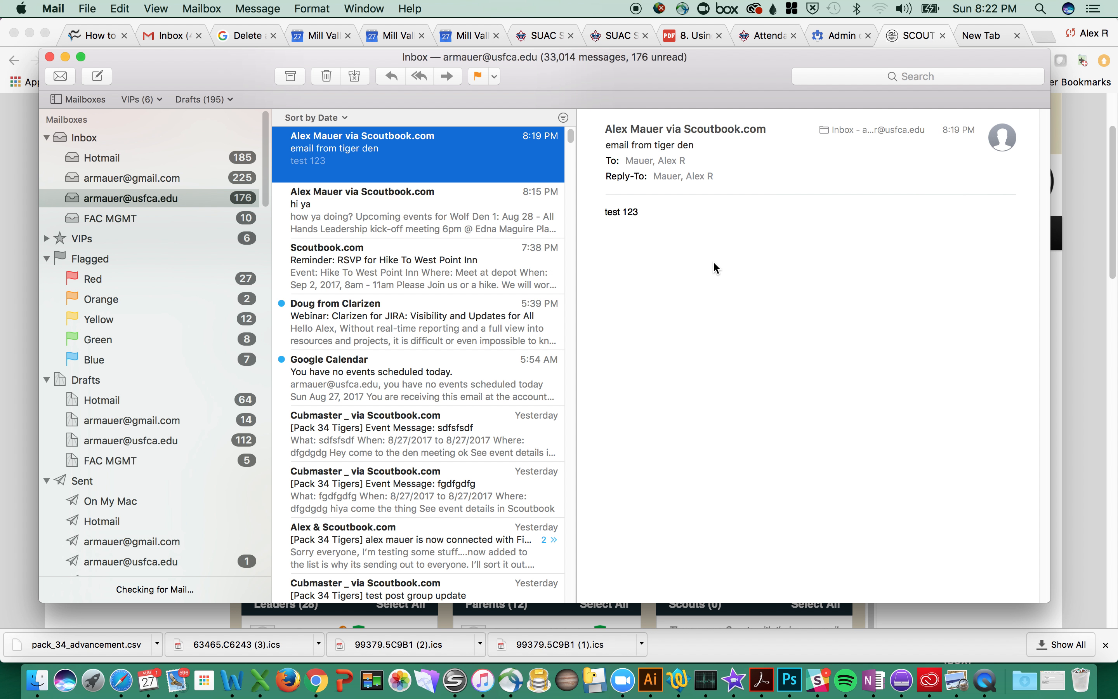
Step: View the reply in the Gmail inbox's '[Pack 34 Tigers] test' thread, then minimize Mail
{"action": "left_click_drag", "start_coordinate": [170, 68], "coordinate": [170, 109]}
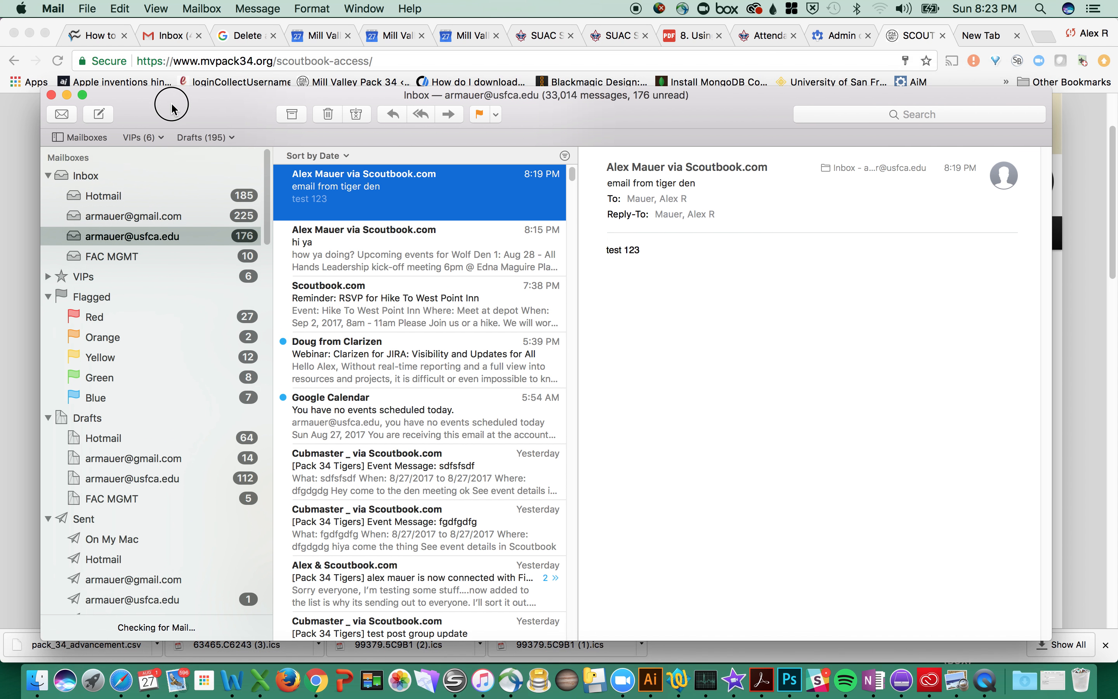
{"action": "left_click", "coordinate": [155, 215]}
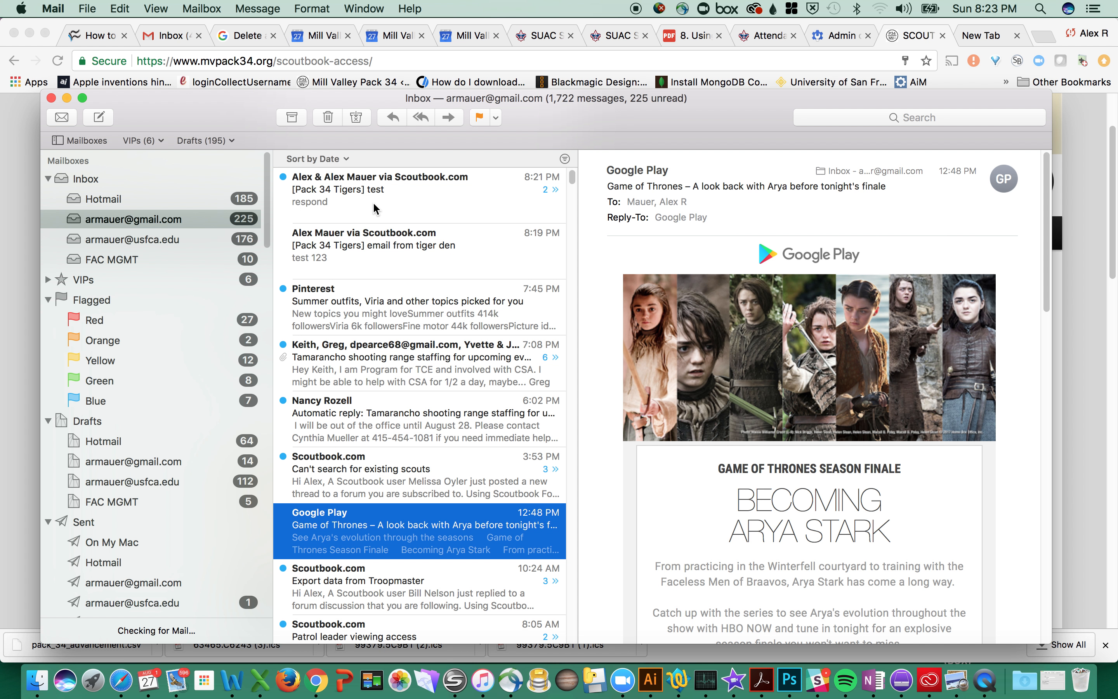
{"action": "left_click", "coordinate": [373, 204]}
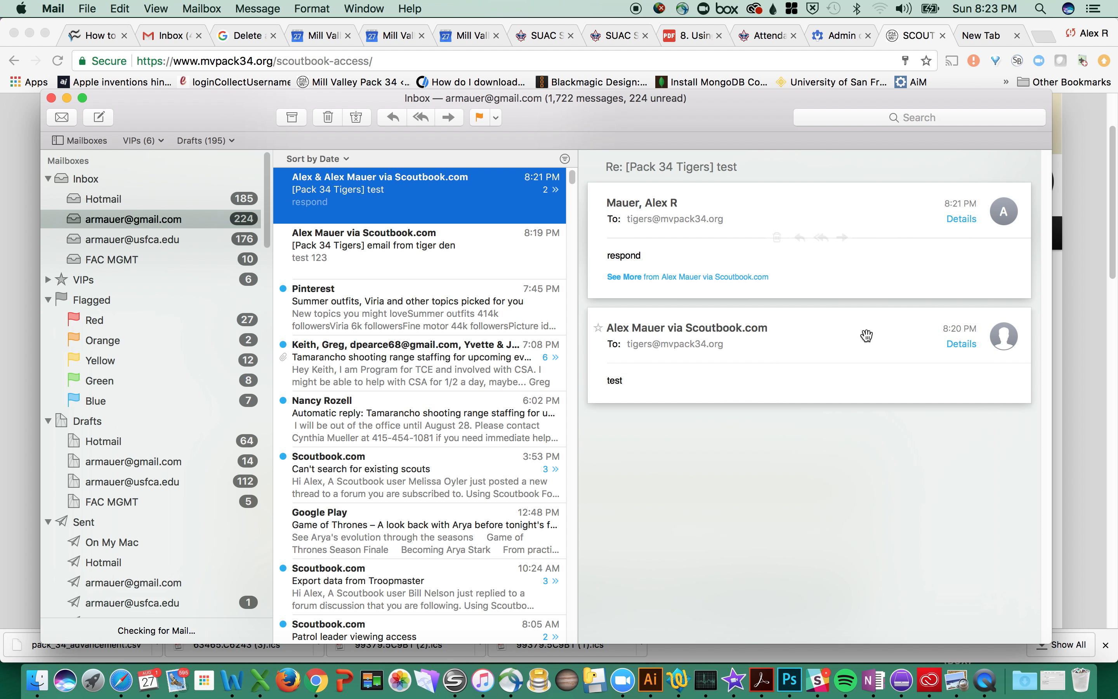
{"action": "left_click", "coordinate": [705, 259]}
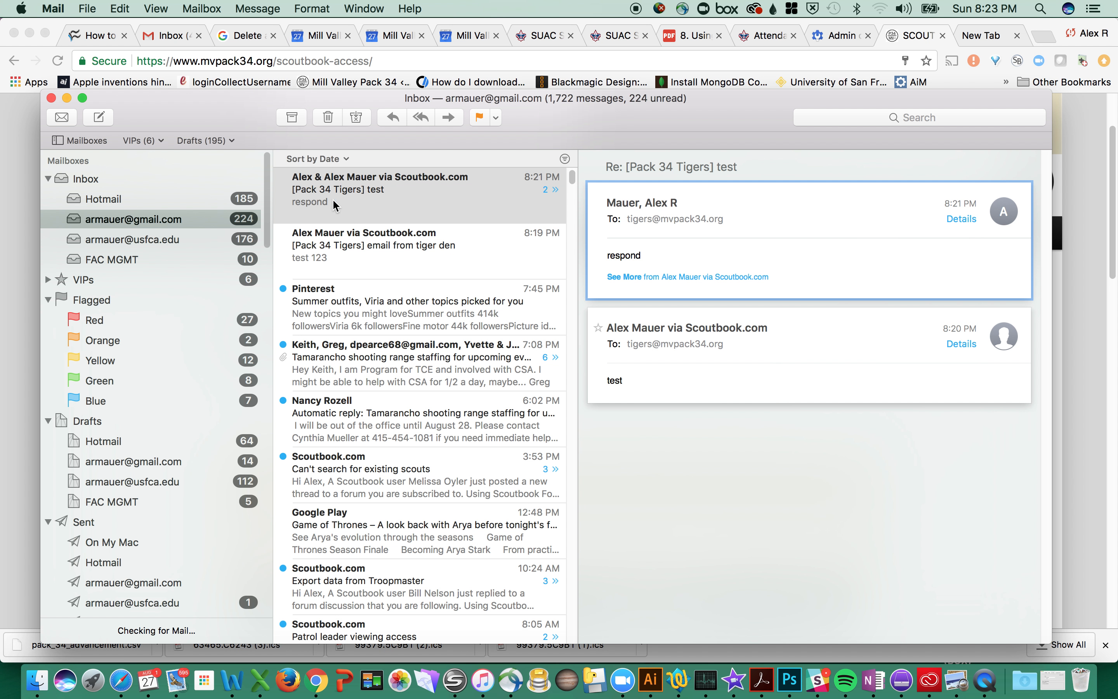
{"action": "left_click_drag", "start_coordinate": [652, 116], "coordinate": [735, 124]}
{"action": "left_click", "coordinate": [149, 105]}
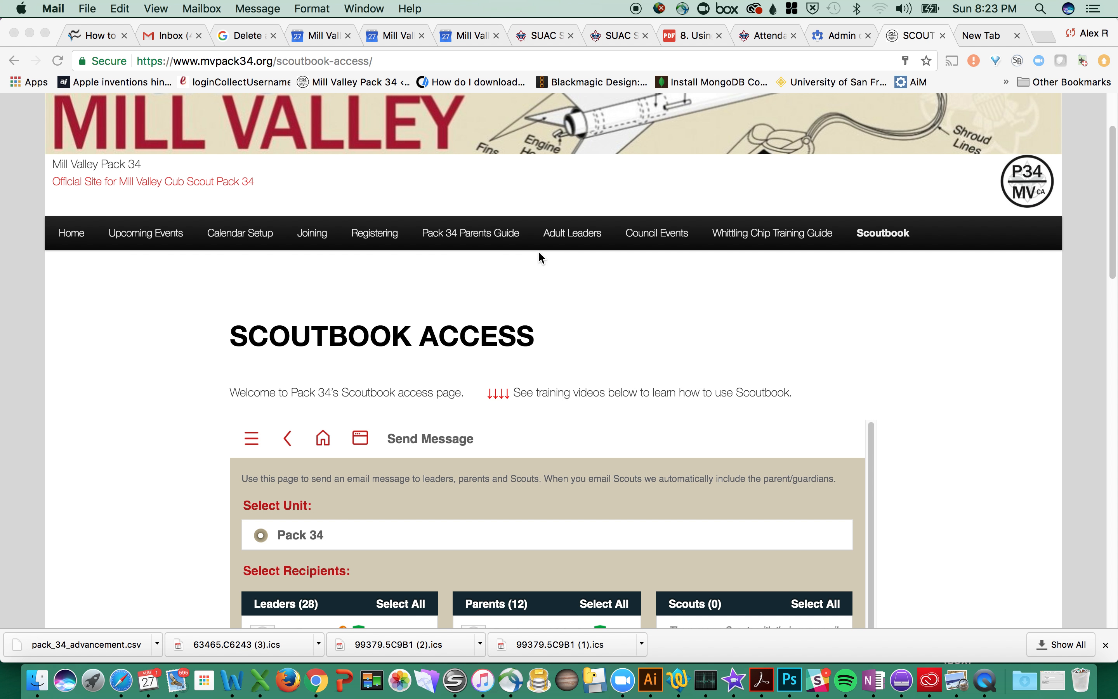
Step: From the Scoutbook dashboard, open the Pack 34 unit page
{"action": "scroll", "coordinate": [816, 318], "scroll_direction": "down", "scroll_amount": 3}
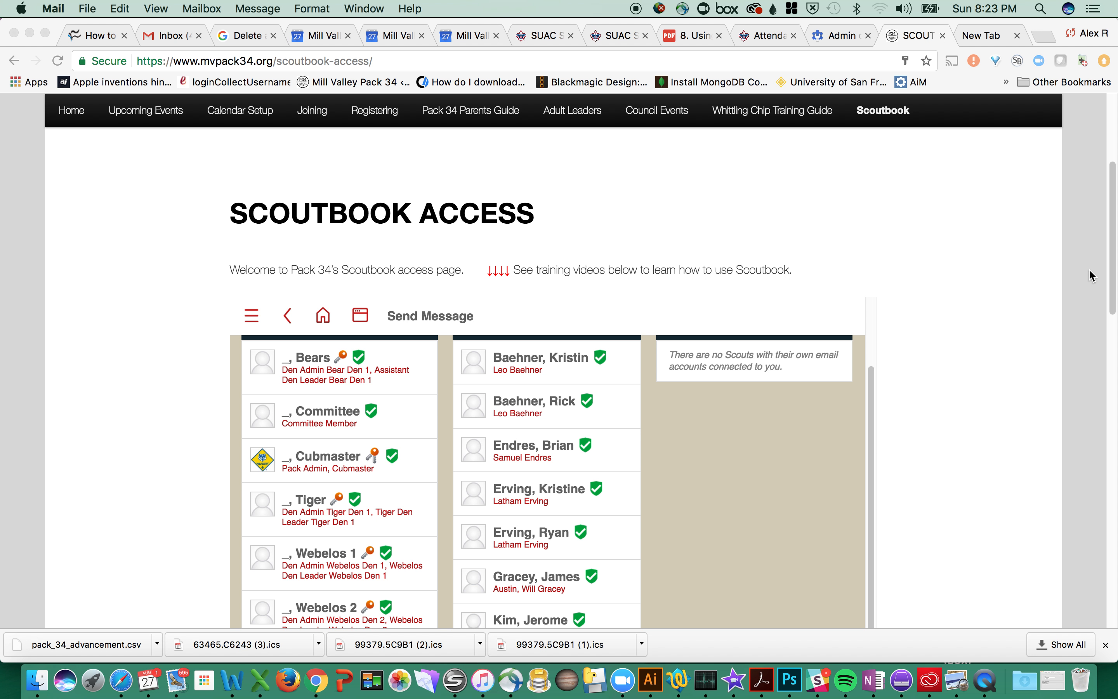
{"action": "left_click", "coordinate": [1107, 268]}
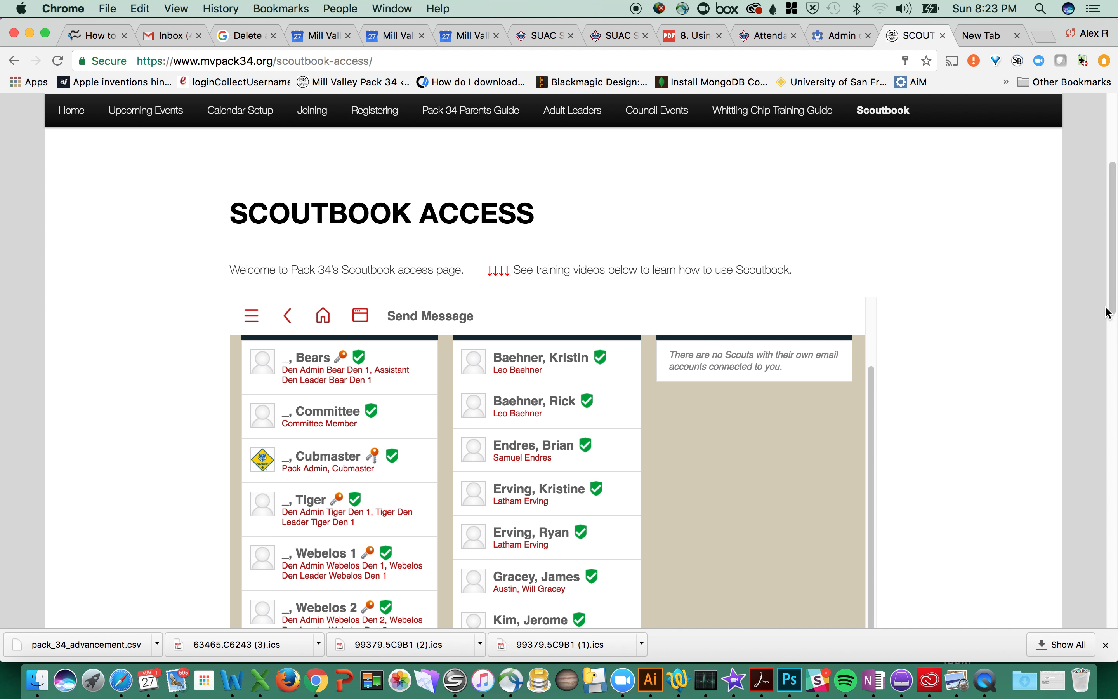
{"action": "scroll", "coordinate": [1111, 324], "scroll_direction": "down", "scroll_amount": 10}
{"action": "scroll", "coordinate": [1110, 323], "scroll_direction": "up", "scroll_amount": 15}
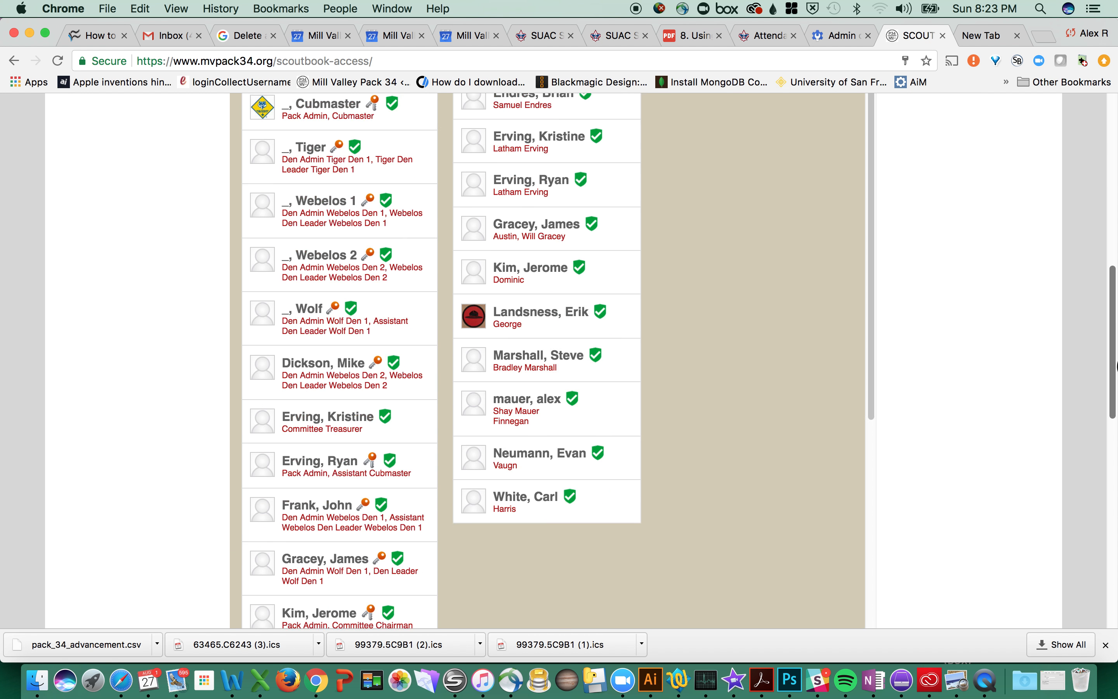
{"action": "scroll", "coordinate": [1116, 323], "scroll_direction": "down", "scroll_amount": 3}
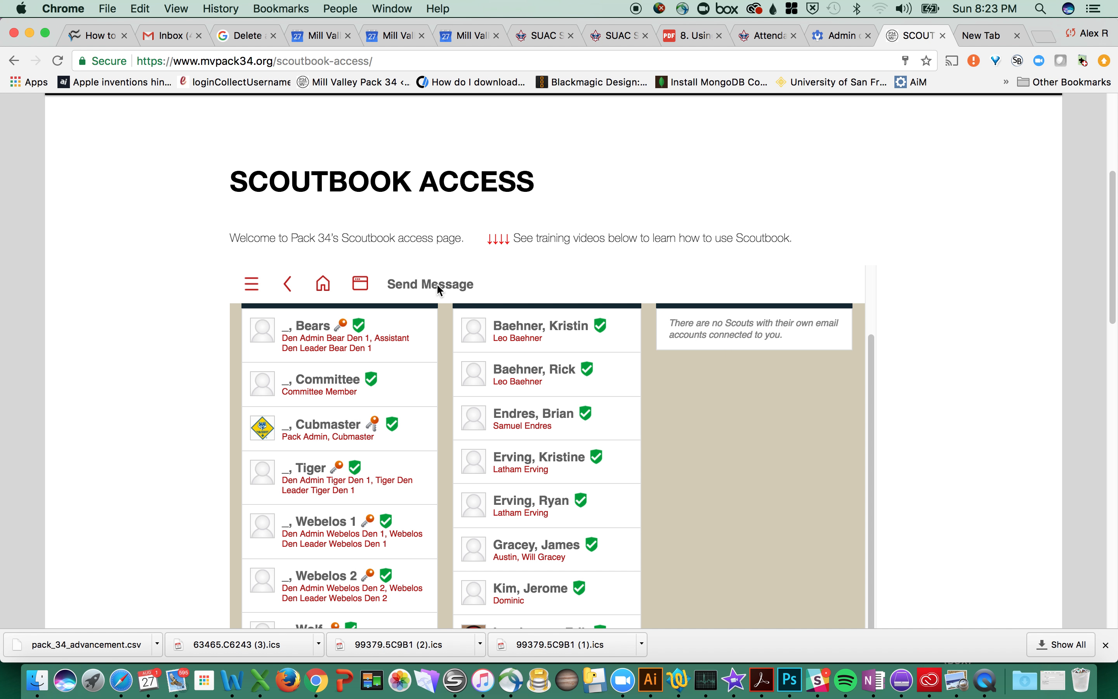
{"action": "left_click", "coordinate": [357, 283]}
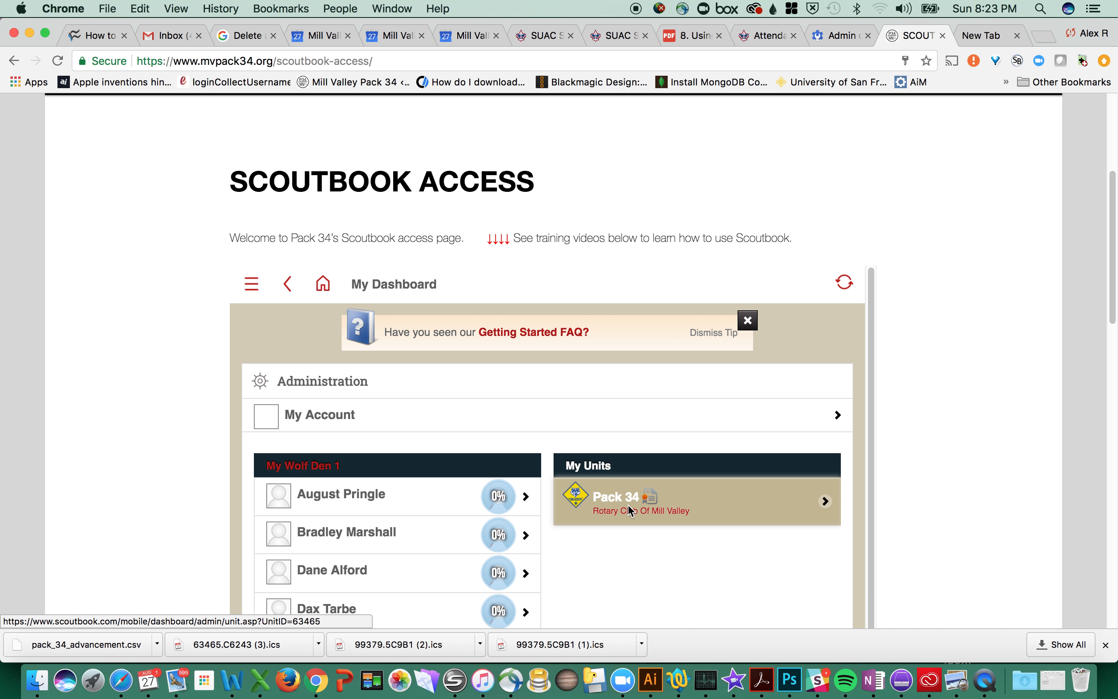
{"action": "left_click", "coordinate": [564, 522]}
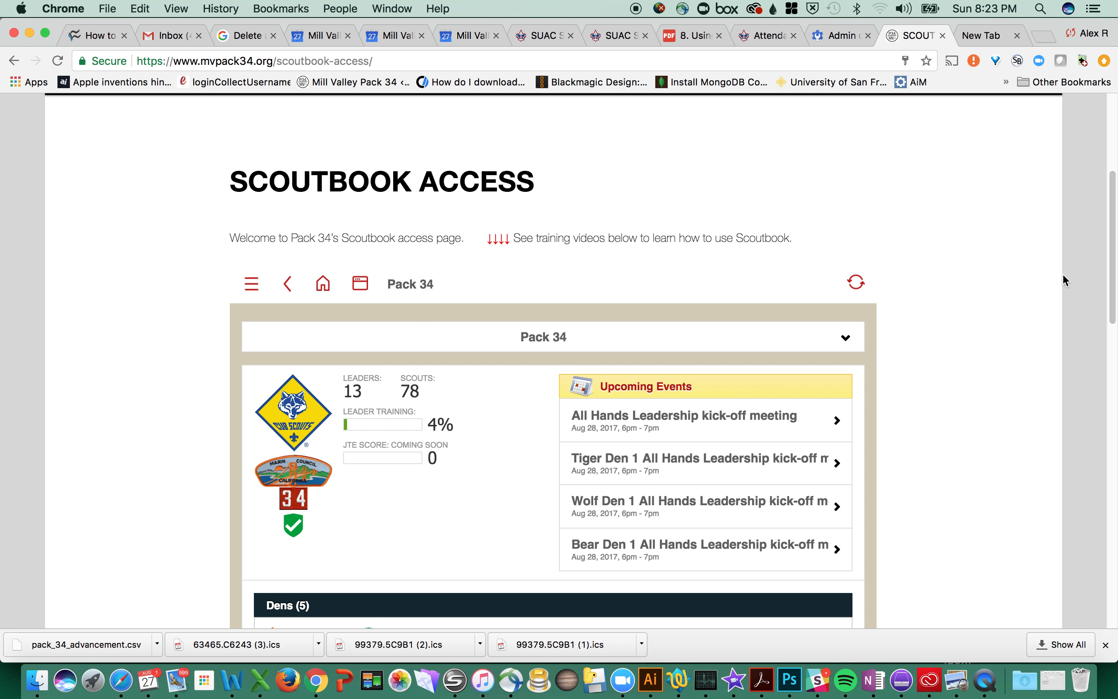
Step: Open the Wolf Den 1 page and start a new message from it
{"action": "scroll", "coordinate": [1099, 210], "scroll_direction": "down", "scroll_amount": 10}
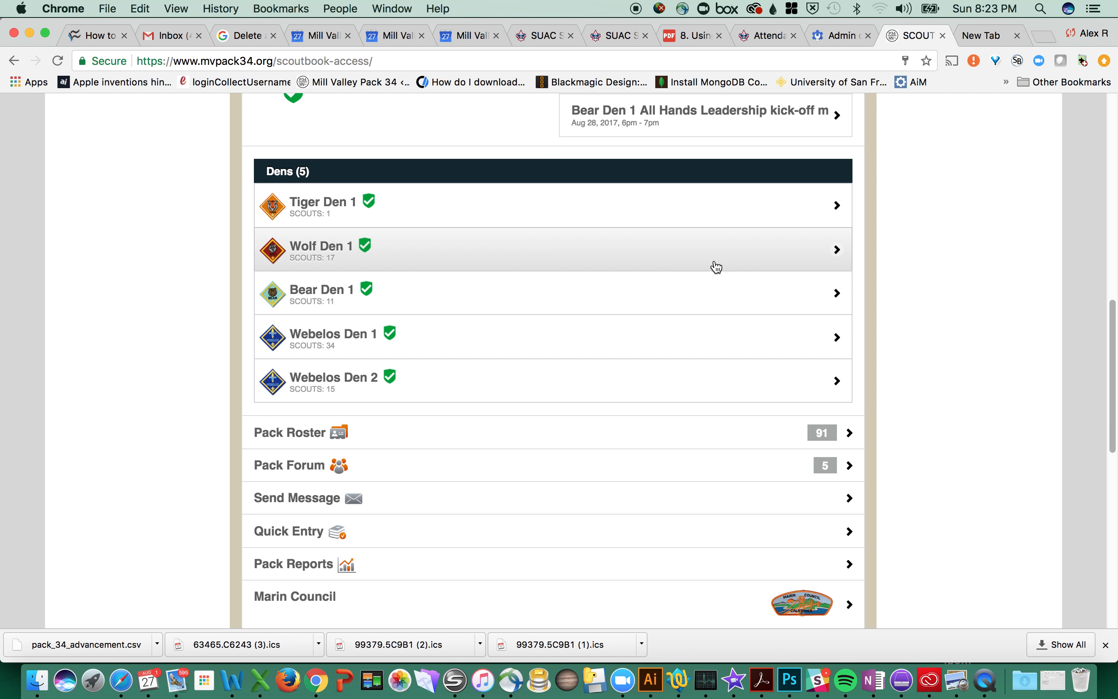
{"action": "left_click", "coordinate": [306, 256]}
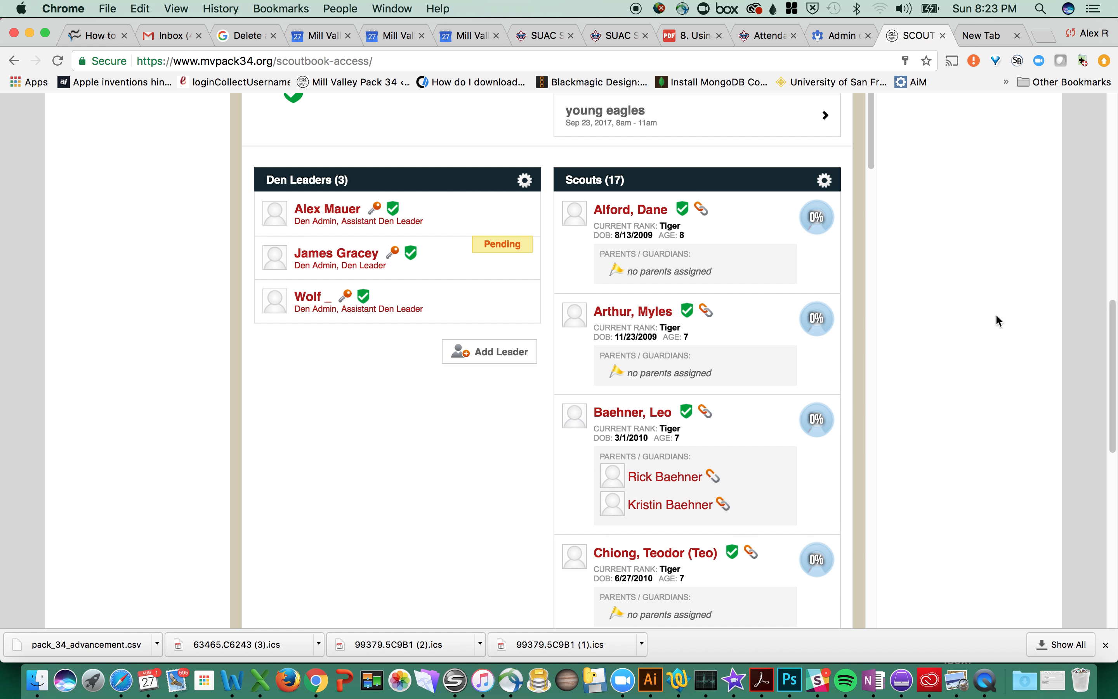
{"action": "left_click_drag", "start_coordinate": [1110, 323], "coordinate": [1111, 323]}
{"action": "left_click_drag", "start_coordinate": [870, 108], "coordinate": [867, 564]}
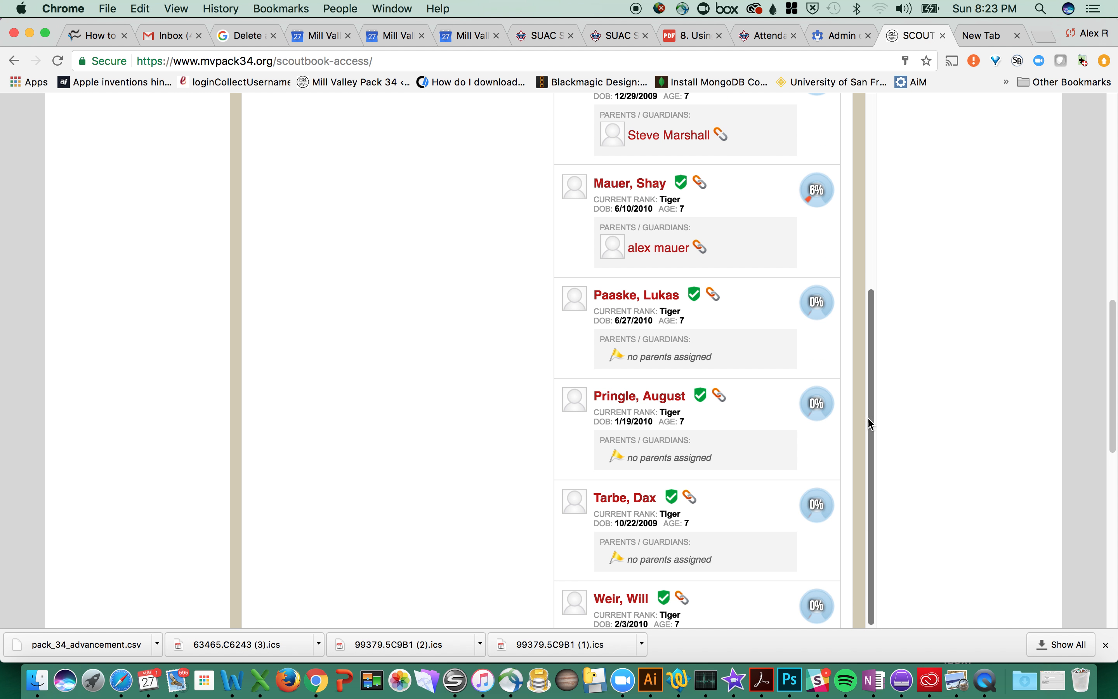
{"action": "left_click_drag", "start_coordinate": [868, 297], "coordinate": [869, 532]}
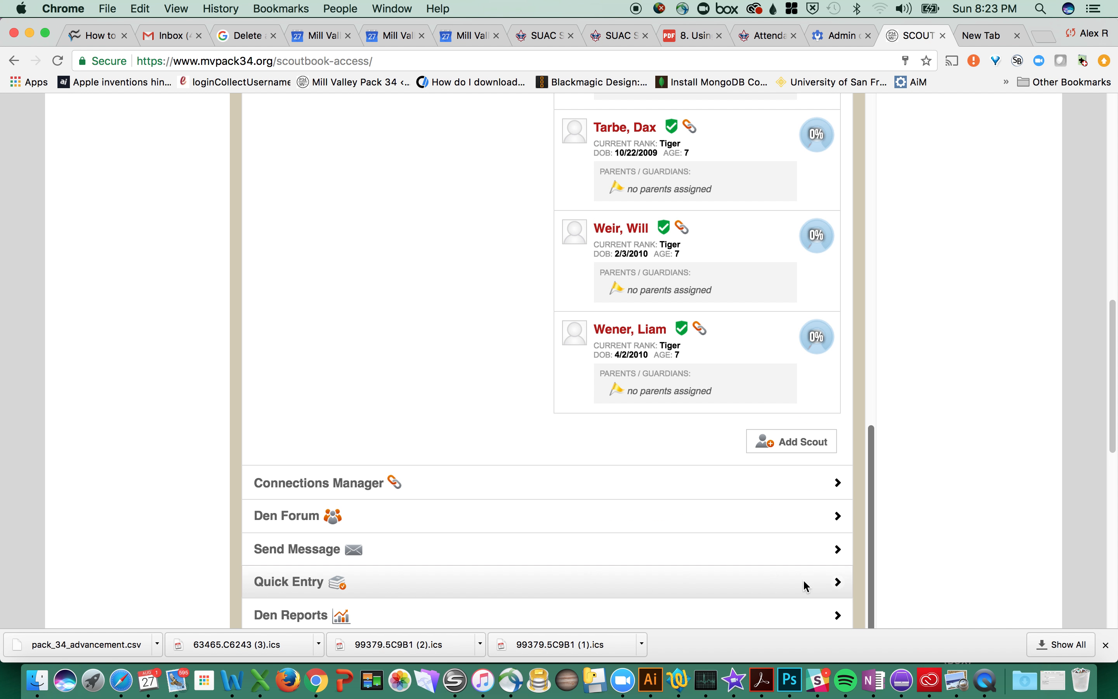
{"action": "left_click", "coordinate": [296, 553]}
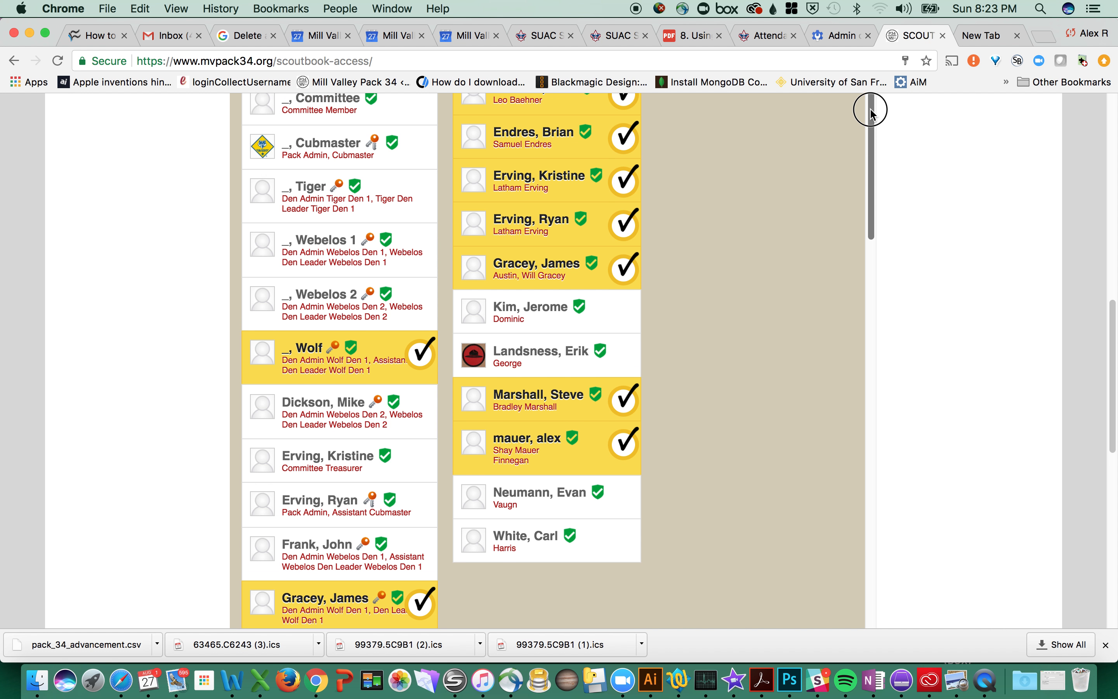
{"action": "left_click_drag", "start_coordinate": [1108, 337], "coordinate": [1114, 295]}
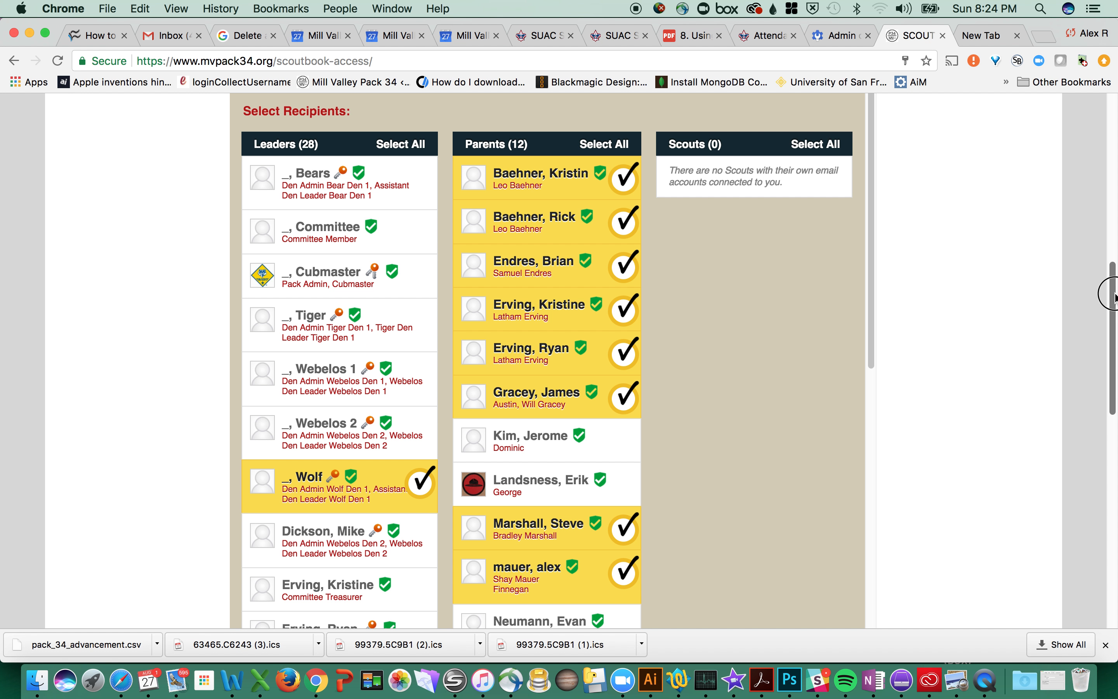
{"action": "left_click_drag", "start_coordinate": [1114, 295], "coordinate": [1084, 372]}
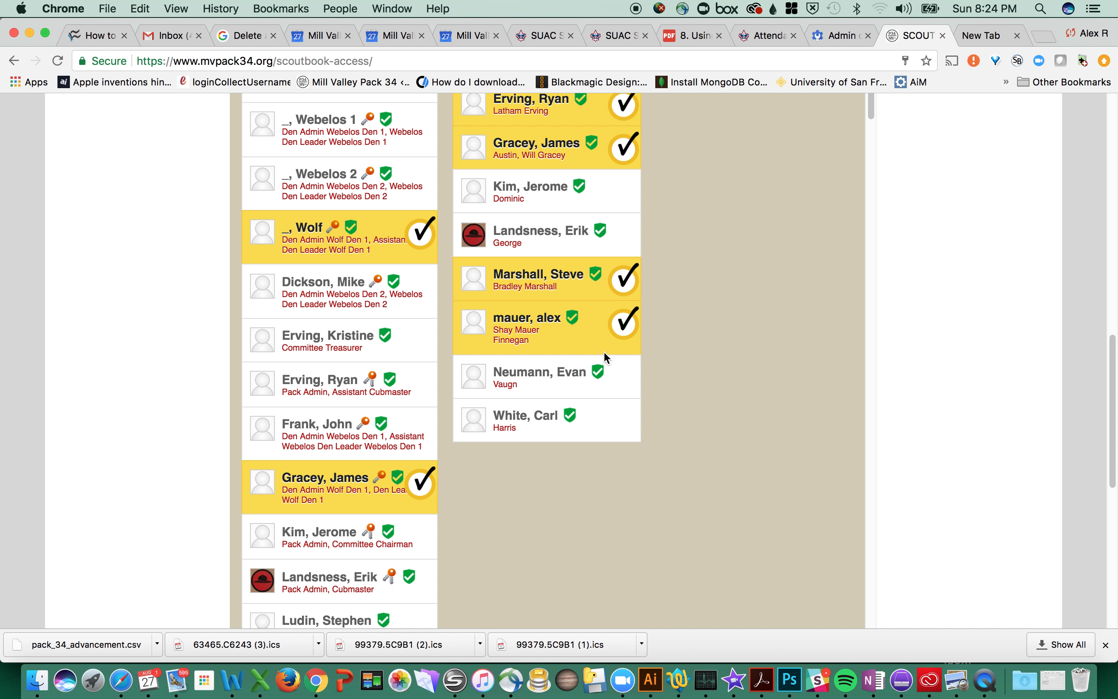
{"action": "scroll", "coordinate": [1111, 370], "scroll_direction": "up", "scroll_amount": 5}
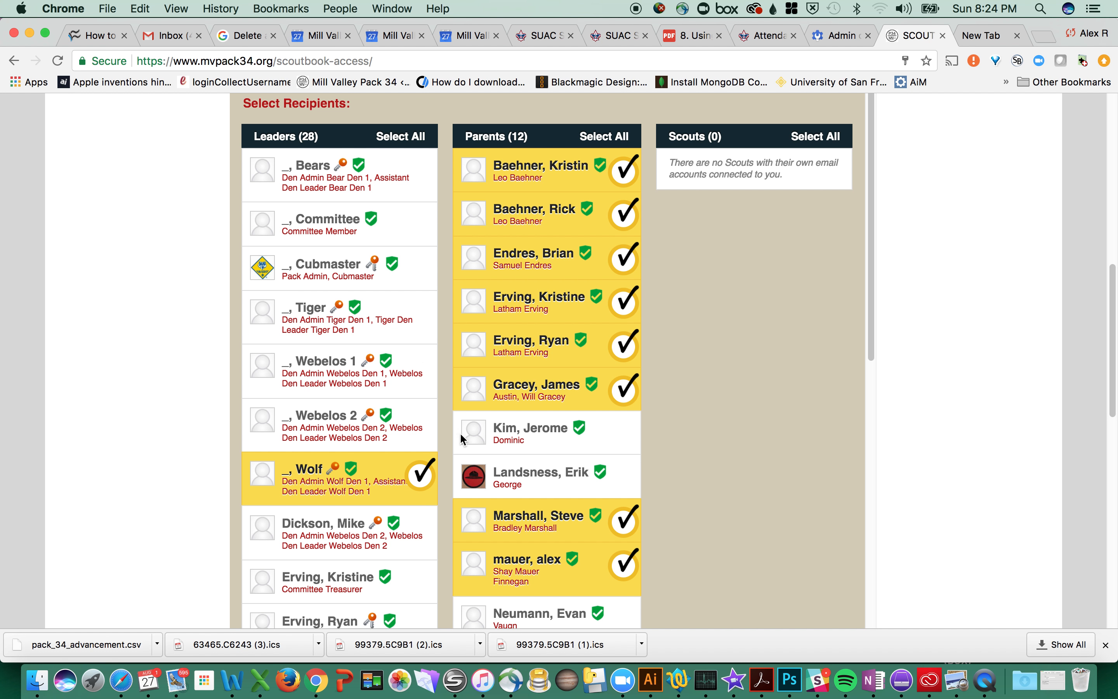
{"action": "left_click", "coordinate": [544, 474]}
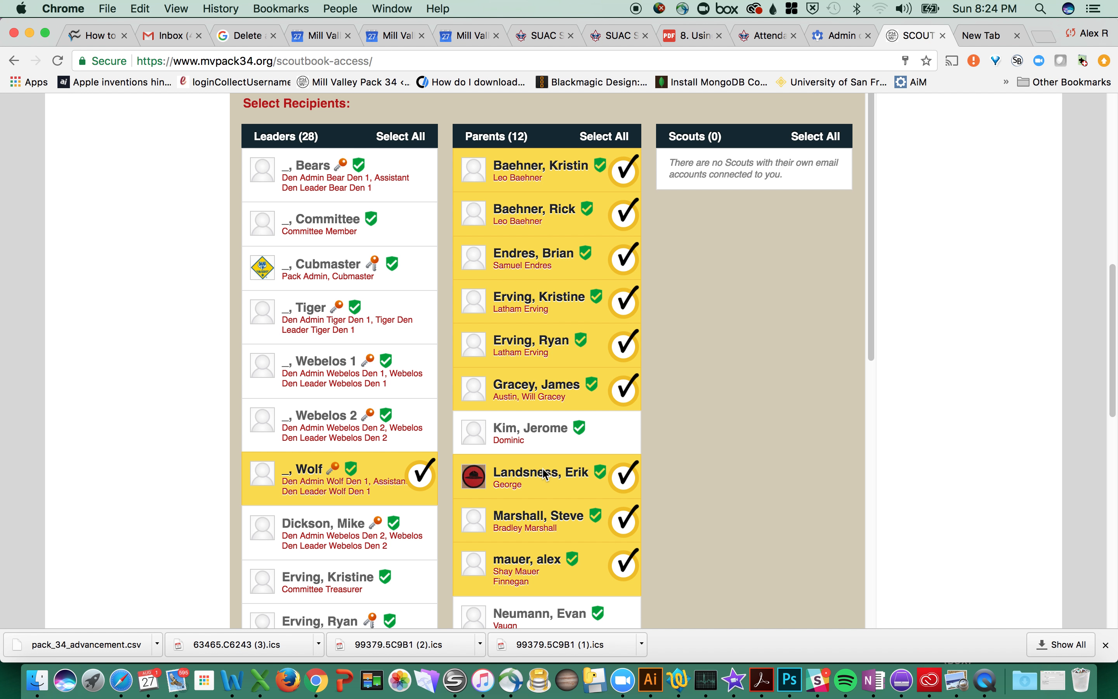
{"action": "left_click", "coordinate": [545, 475]}
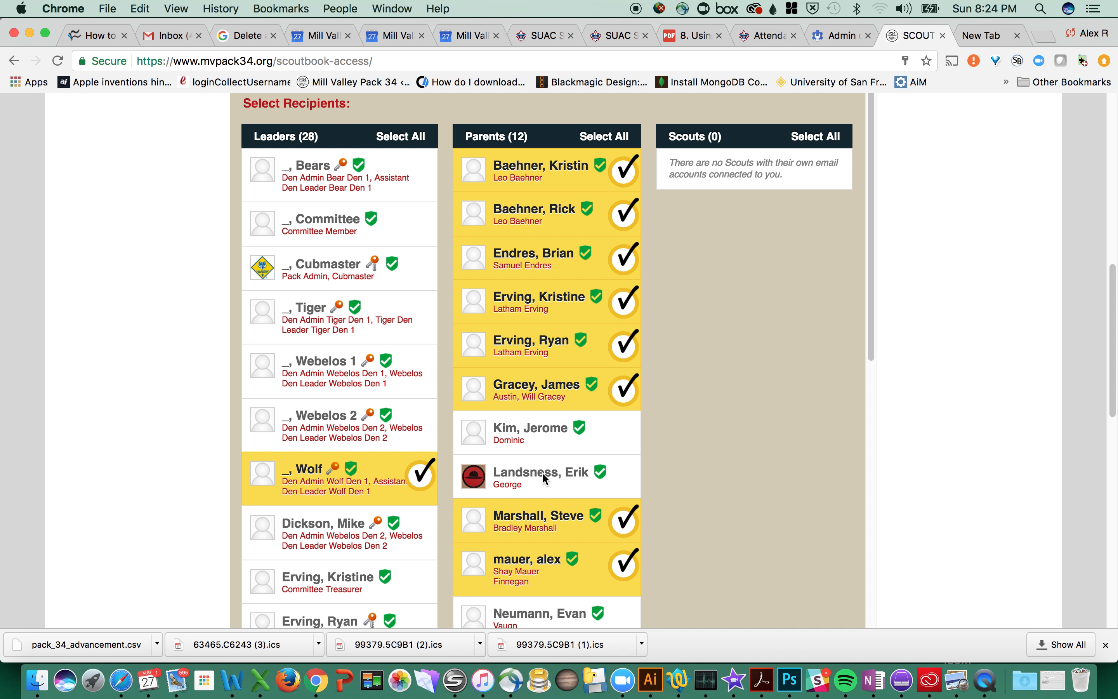
{"action": "left_click_drag", "start_coordinate": [870, 194], "coordinate": [890, 668]}
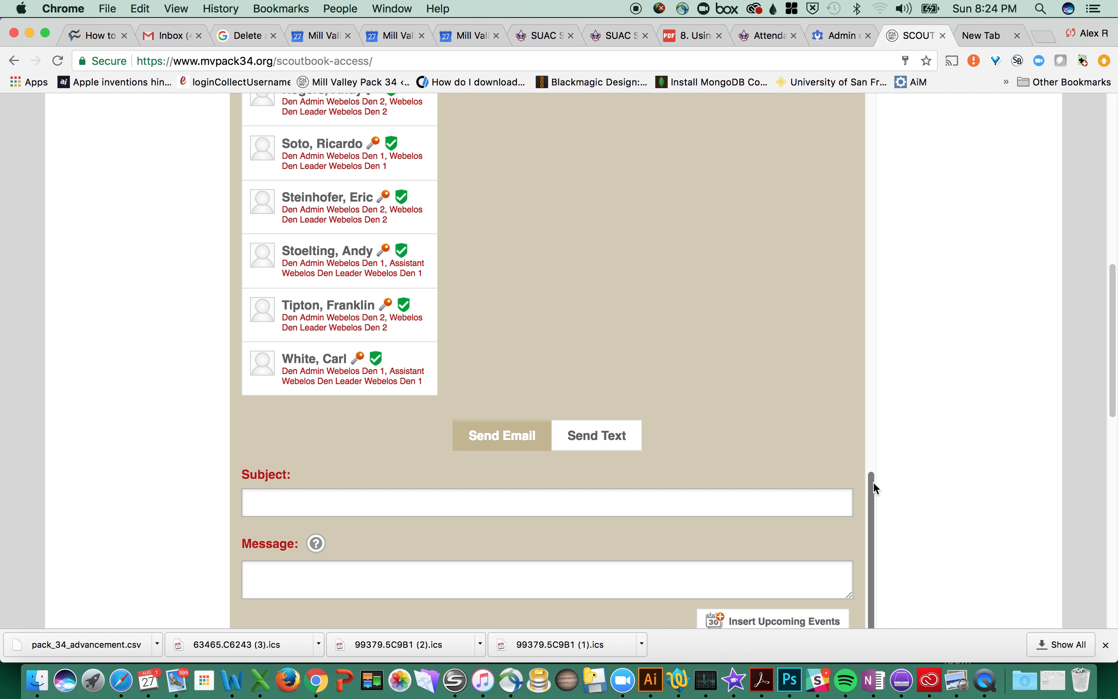
Step: Untick Use BCC at the bottom of the Wolf Den message form, then return to the recipient lists
{"action": "left_click_drag", "start_coordinate": [871, 484], "coordinate": [878, 556]}
{"action": "left_click_drag", "start_coordinate": [1114, 291], "coordinate": [1105, 357]}
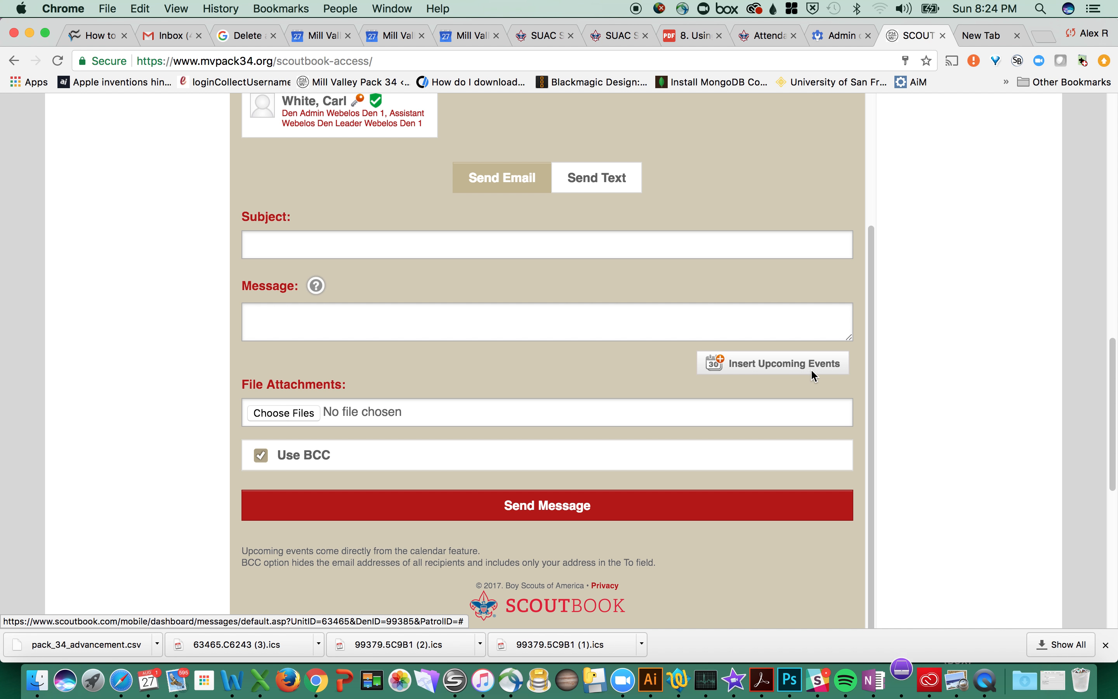
{"action": "left_click", "coordinate": [267, 455]}
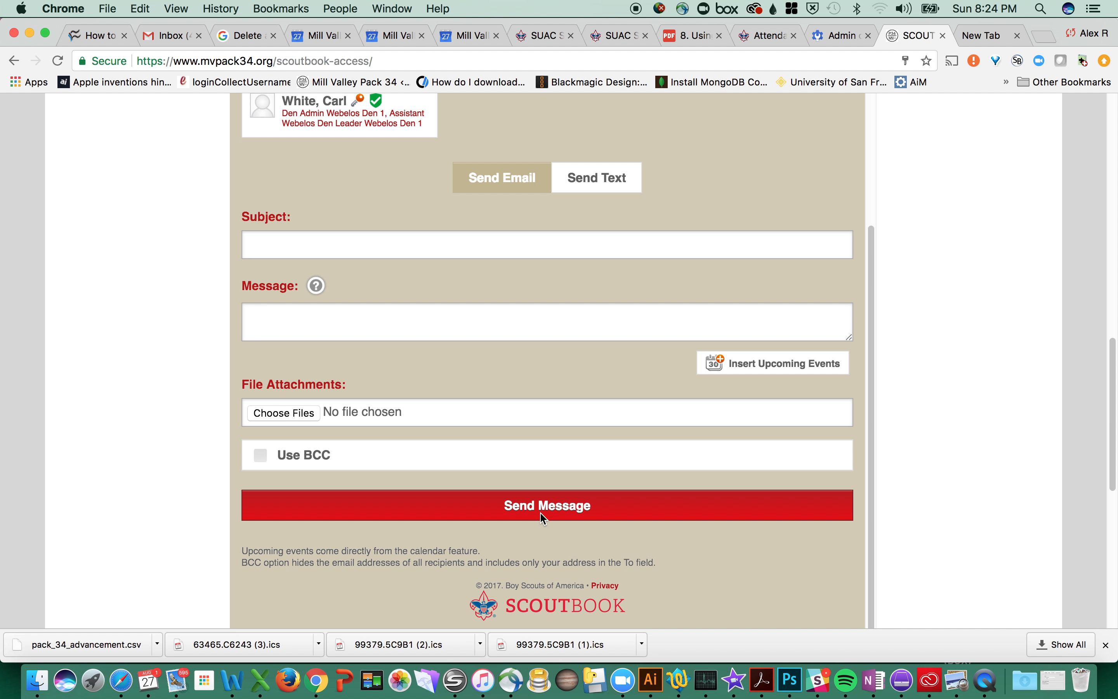
{"action": "left_click_drag", "start_coordinate": [1110, 391], "coordinate": [1108, 224]}
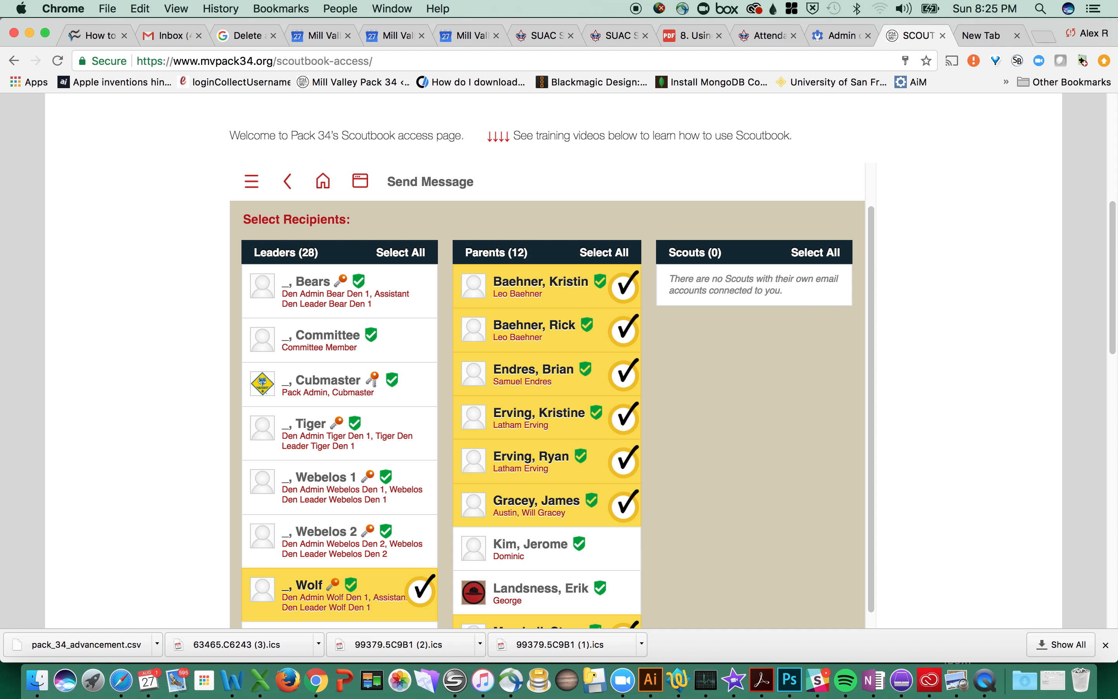
{"action": "scroll", "coordinate": [1108, 323], "scroll_direction": "up", "scroll_amount": 7}
{"action": "scroll", "coordinate": [1109, 305], "scroll_direction": "down", "scroll_amount": 9}
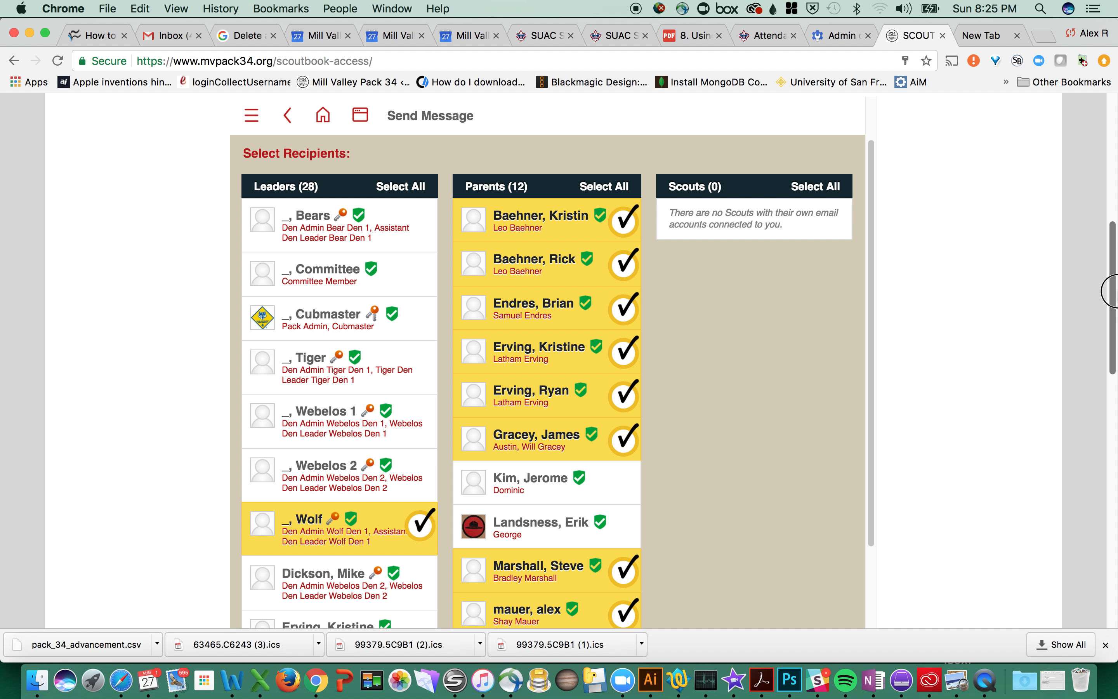
{"action": "left_click_drag", "start_coordinate": [1110, 290], "coordinate": [1091, 208]}
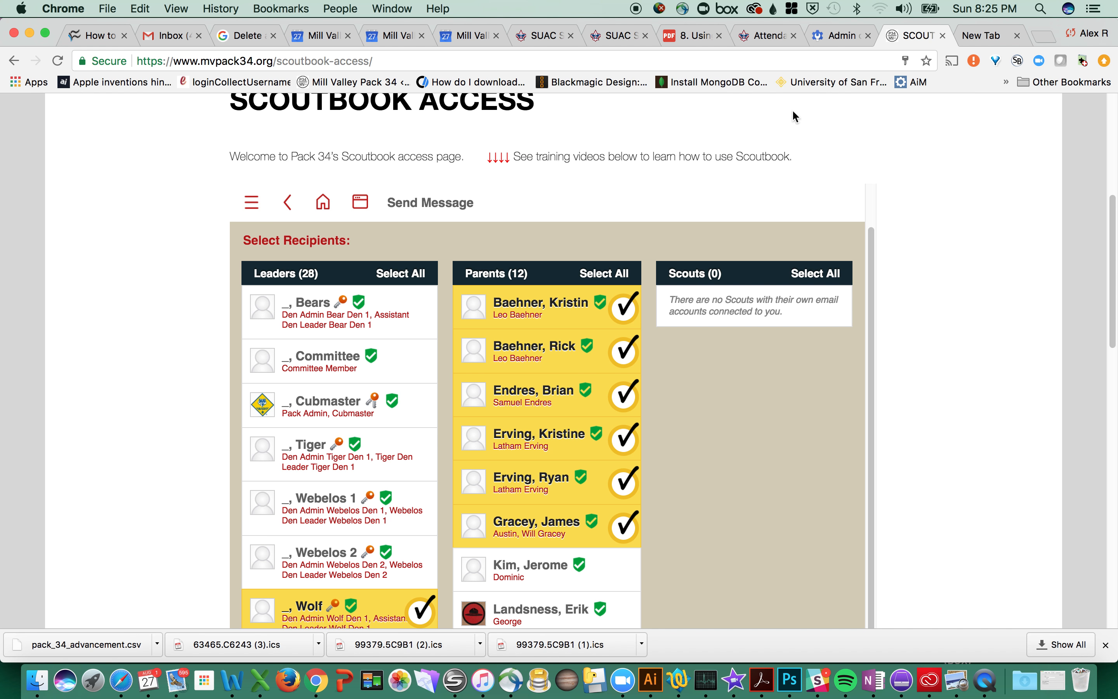